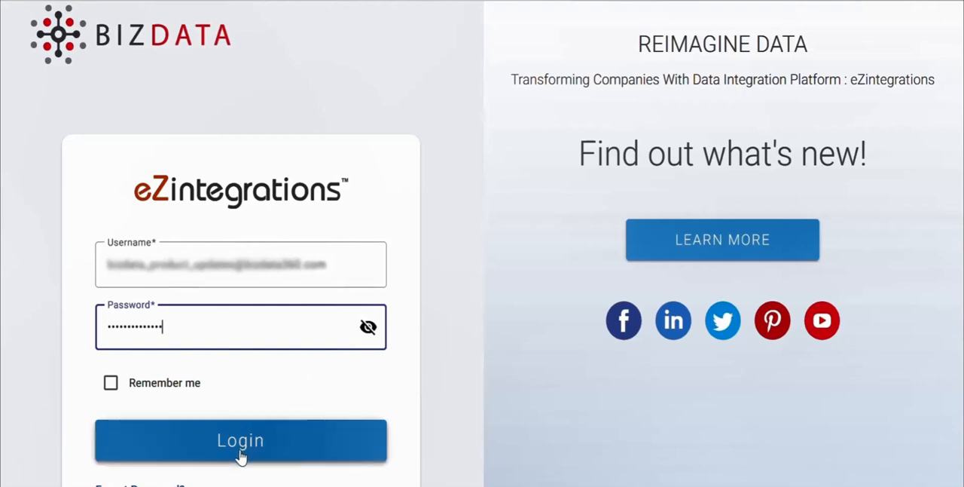
Step: Log in and start creating a new integration bridge
{"action": "left_click", "coordinate": [241, 452]}
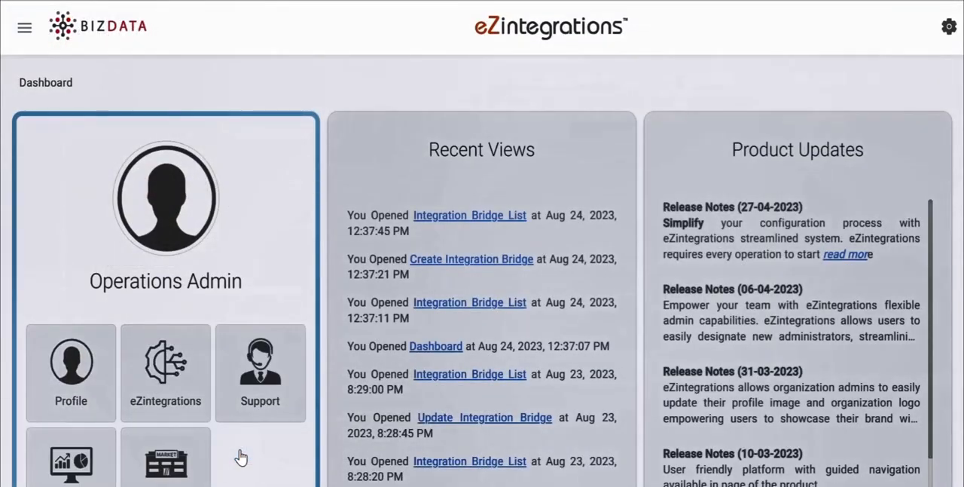
{"action": "left_click", "coordinate": [165, 397]}
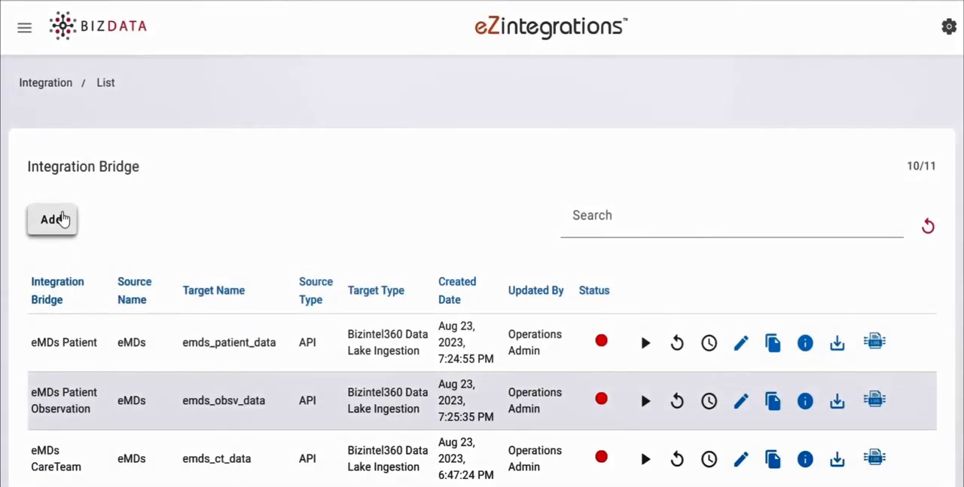
{"action": "left_click", "coordinate": [62, 218]}
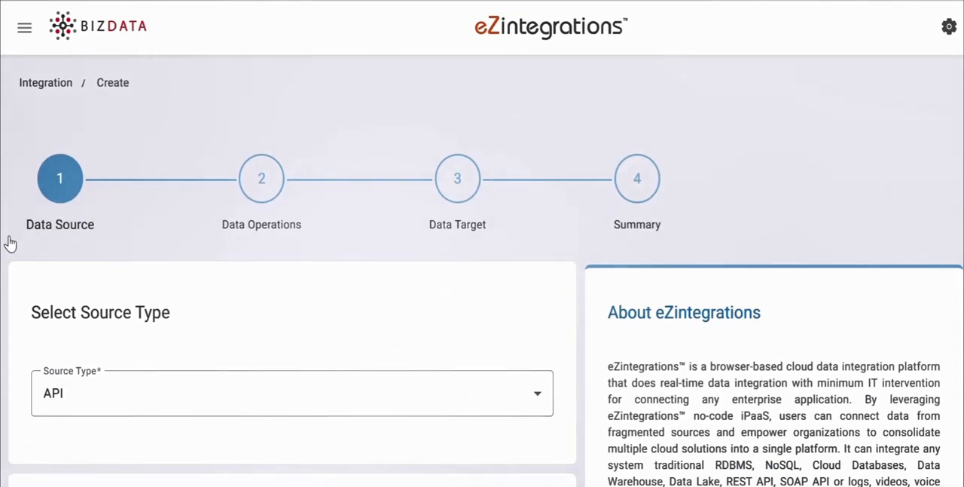
Step: Set the source type to API, choose Millennium as the data source product, and select its business object
{"action": "scroll", "coordinate": [482, 302], "scroll_direction": "down", "scroll_amount": 3}
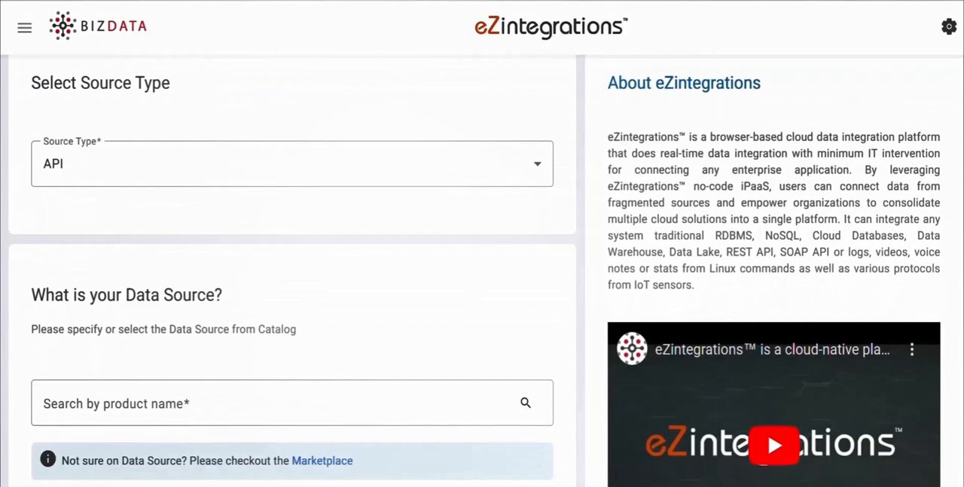
{"action": "left_click", "coordinate": [538, 162]}
{"action": "left_click", "coordinate": [500, 209]}
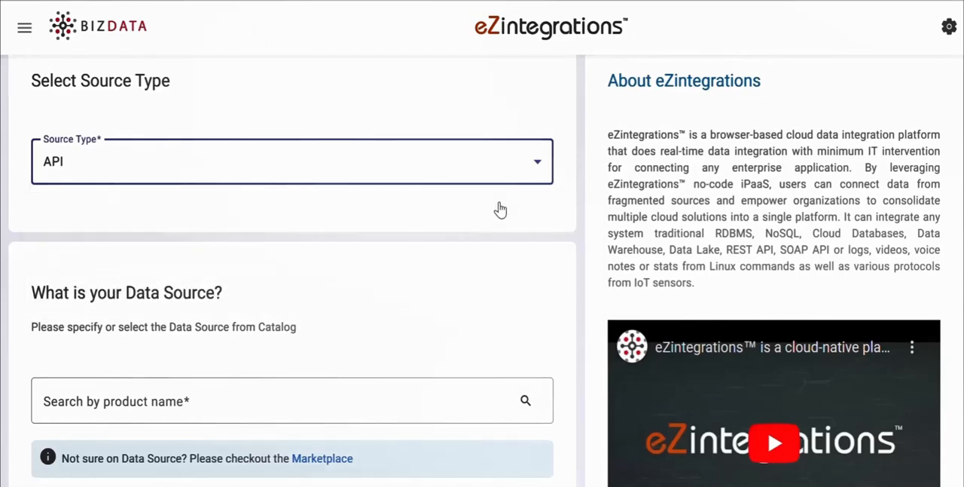
{"action": "scroll", "coordinate": [500, 209], "scroll_direction": "down", "scroll_amount": 2}
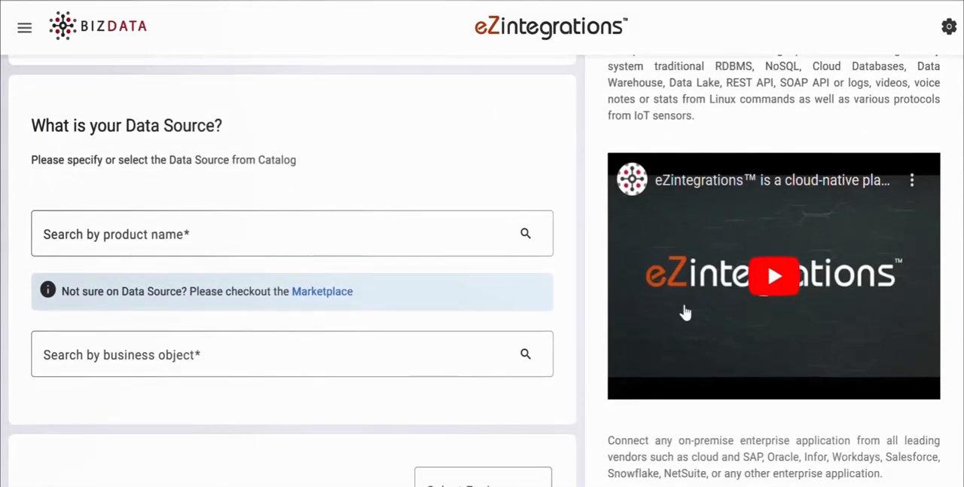
{"action": "left_click", "coordinate": [79, 232]}
{"action": "type", "text": "mi"}
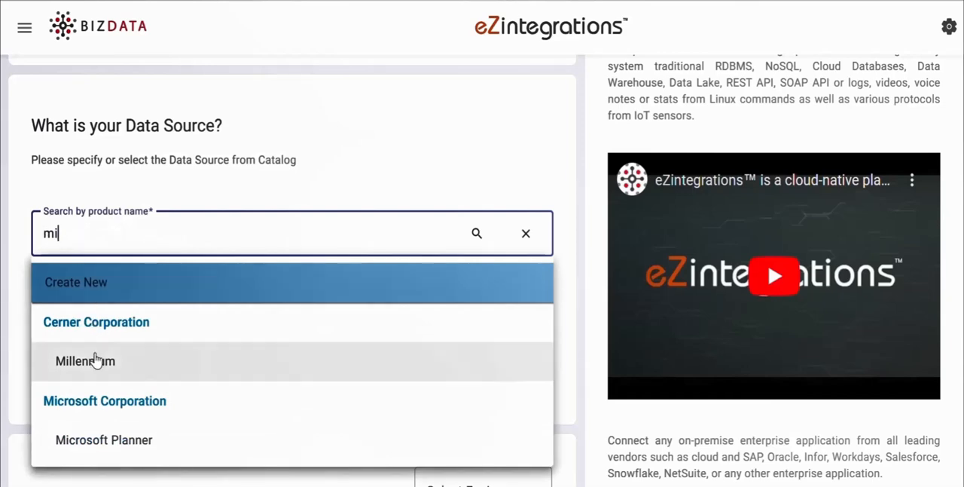
{"action": "left_click", "coordinate": [95, 360]}
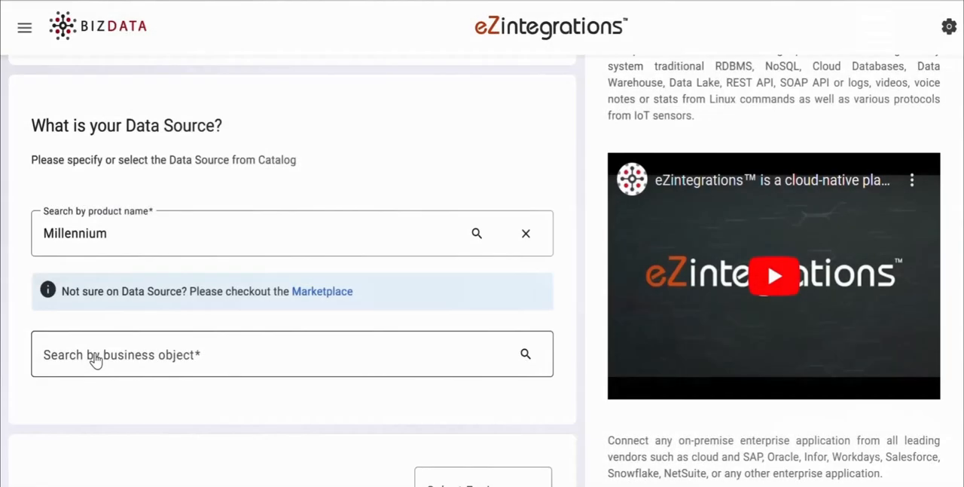
{"action": "left_click", "coordinate": [95, 355]}
Step: Set up a POST request to the Cerner OAuth2 smart-v1 token URL with Basic Auth, entering the API username and password
{"action": "left_click", "coordinate": [153, 163]}
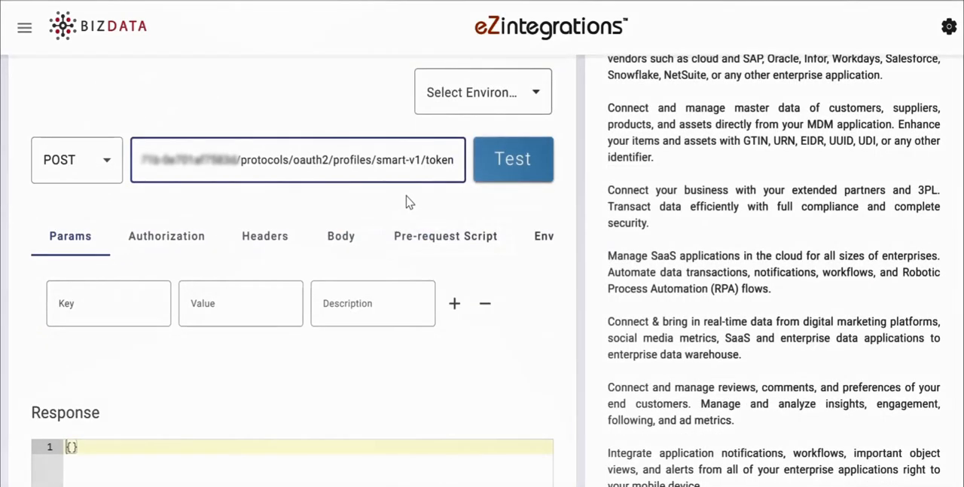
{"action": "left_click", "coordinate": [190, 240]}
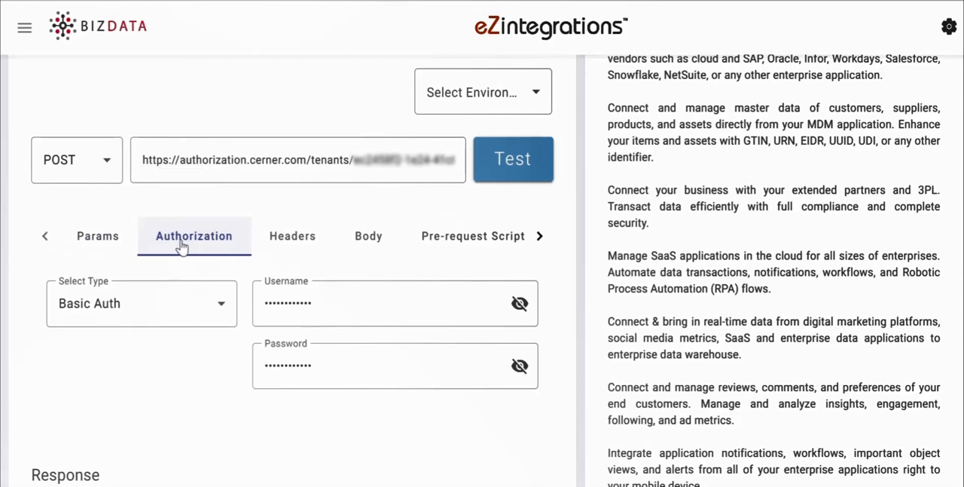
{"action": "mouse_move", "coordinate": [507, 486]}
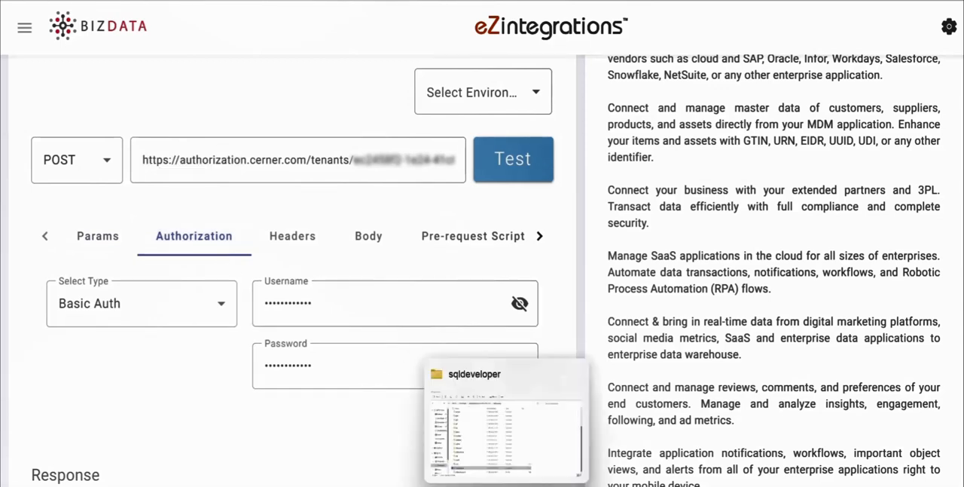
Step: Replace the Accept request header with a Content-Type header whose value is the www-form-urlencoded type
{"action": "left_click", "coordinate": [309, 241]}
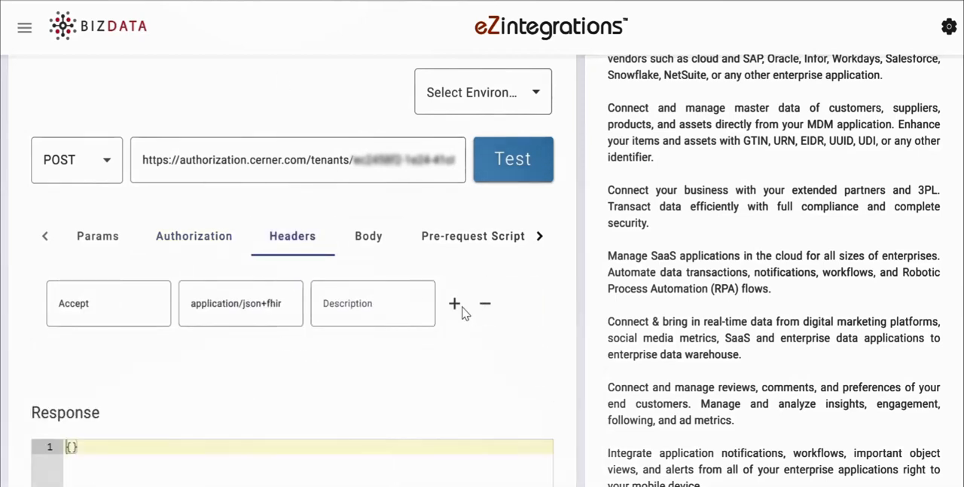
{"action": "left_click", "coordinate": [485, 305]}
{"action": "left_click", "coordinate": [166, 305]}
{"action": "type", "text": "Content-Type"}
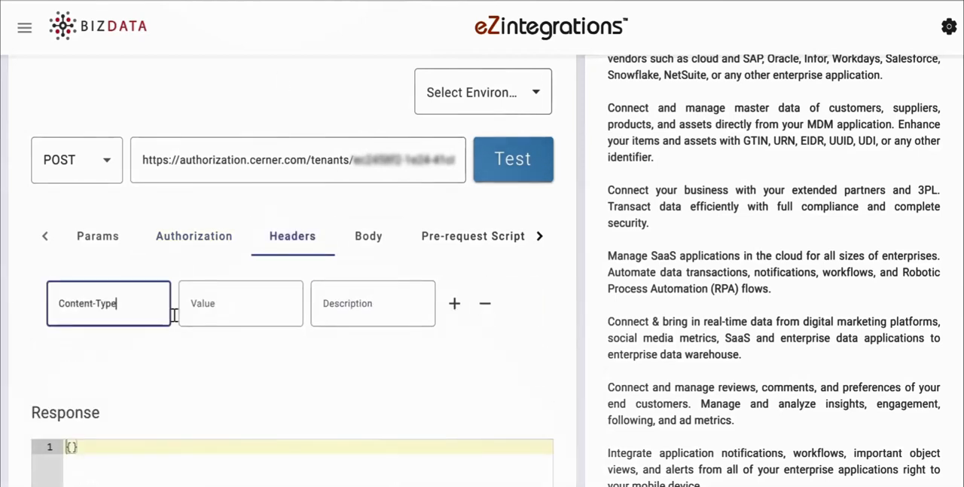
{"action": "left_click", "coordinate": [263, 294]}
{"action": "type", "text": "application/x-www-form-urlencoded"}
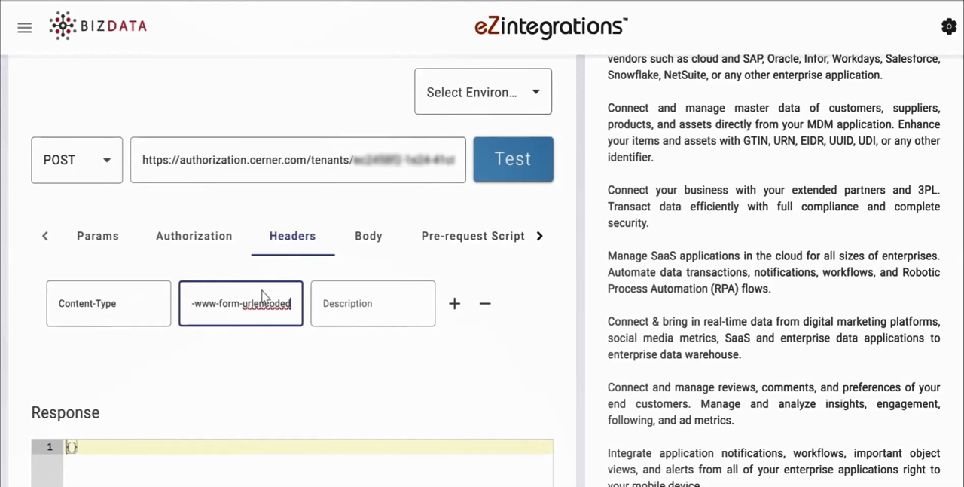
Step: Enter the token request body as TEXT with its grant type and scopes, and test the source request
{"action": "left_click", "coordinate": [359, 247]}
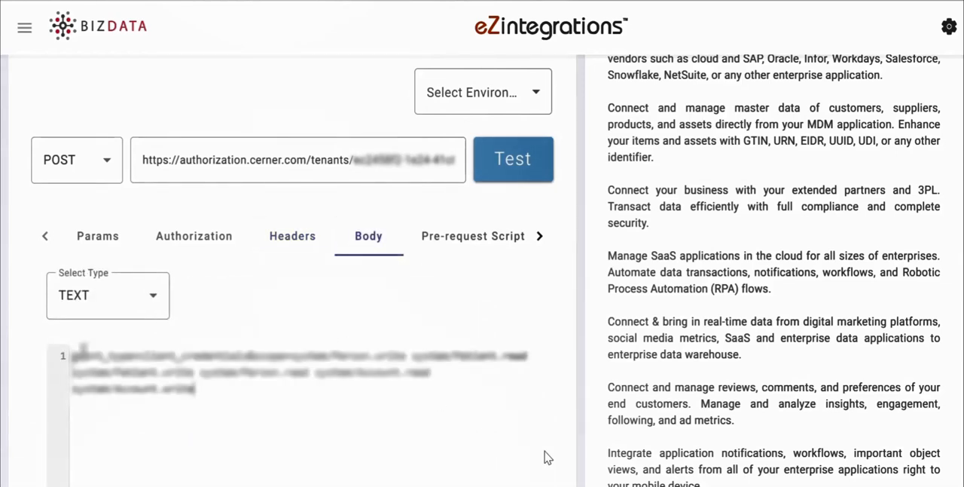
{"action": "left_click", "coordinate": [518, 166]}
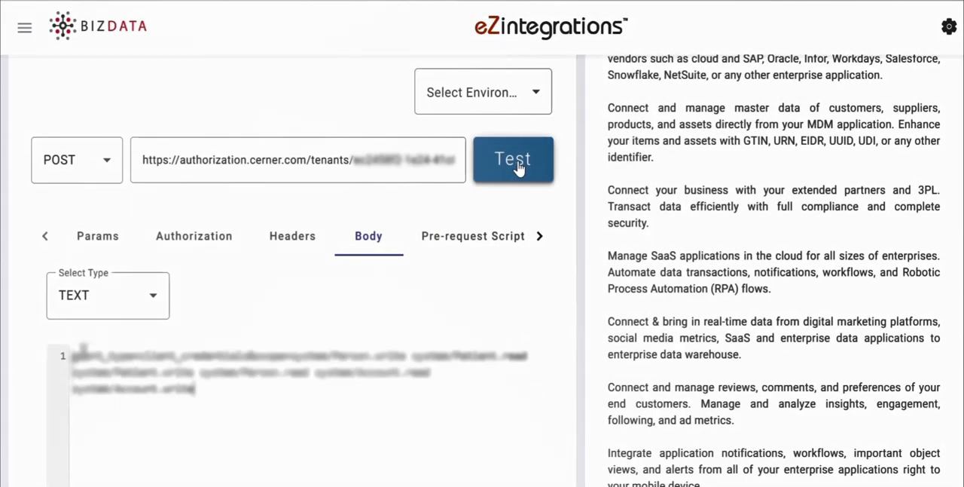
{"action": "scroll", "coordinate": [83, 349], "scroll_direction": "down", "scroll_amount": 7}
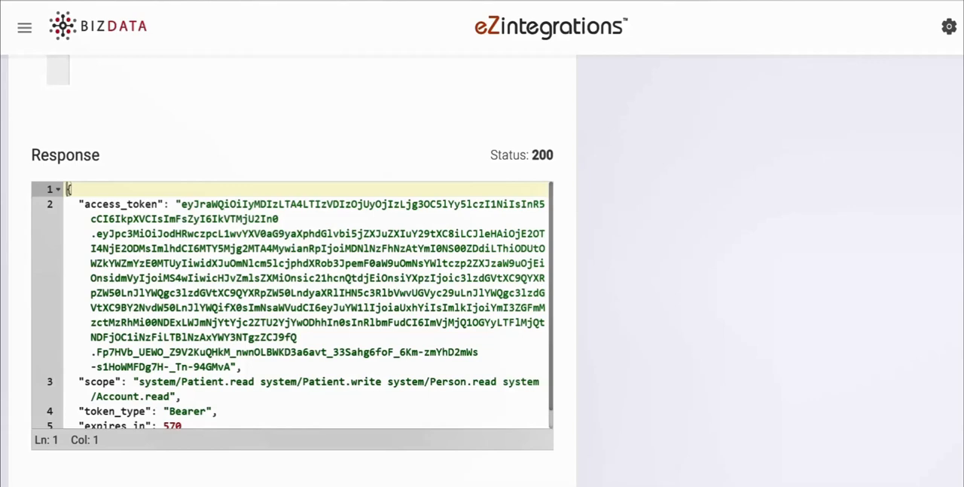
{"action": "scroll", "coordinate": [482, 271], "scroll_direction": "down", "scroll_amount": 3}
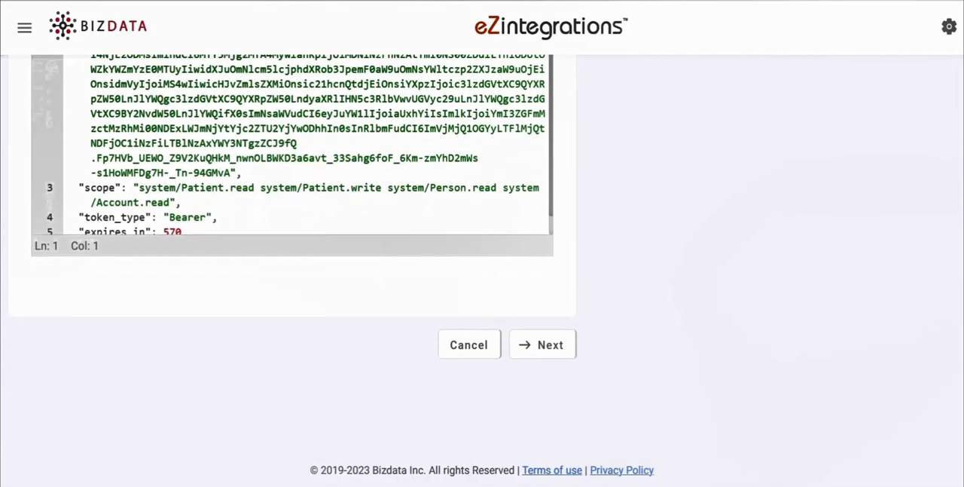
Step: Continue to the Data Operations stage and look through the available operations
{"action": "left_click", "coordinate": [540, 350]}
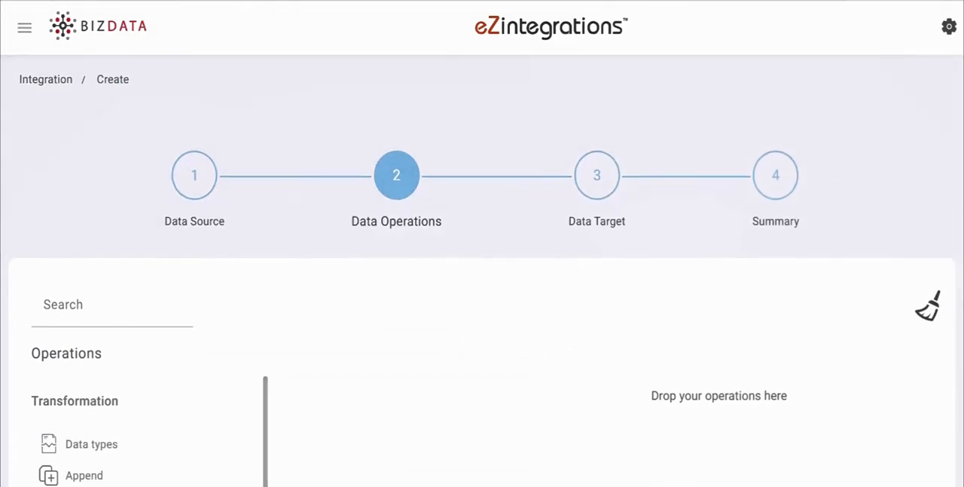
{"action": "scroll", "coordinate": [592, 259], "scroll_direction": "down", "scroll_amount": 1}
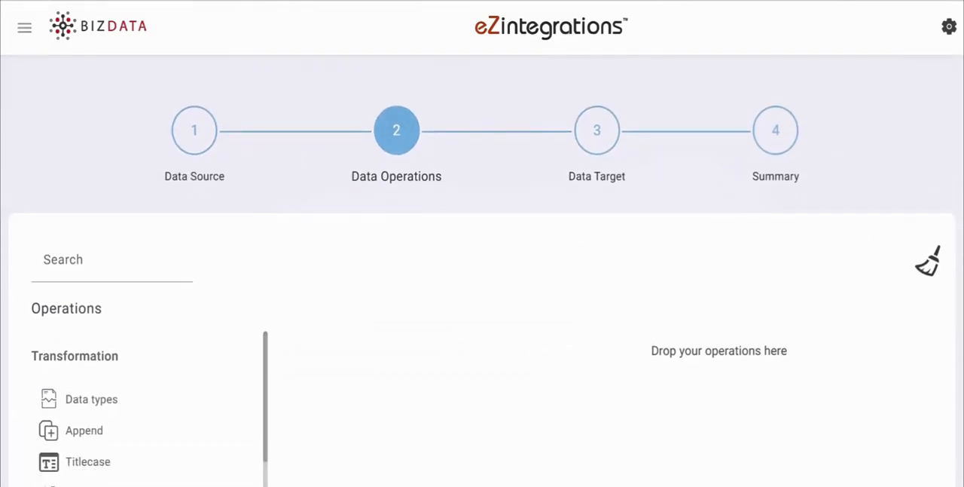
{"action": "scroll", "coordinate": [824, 219], "scroll_direction": "down", "scroll_amount": 4}
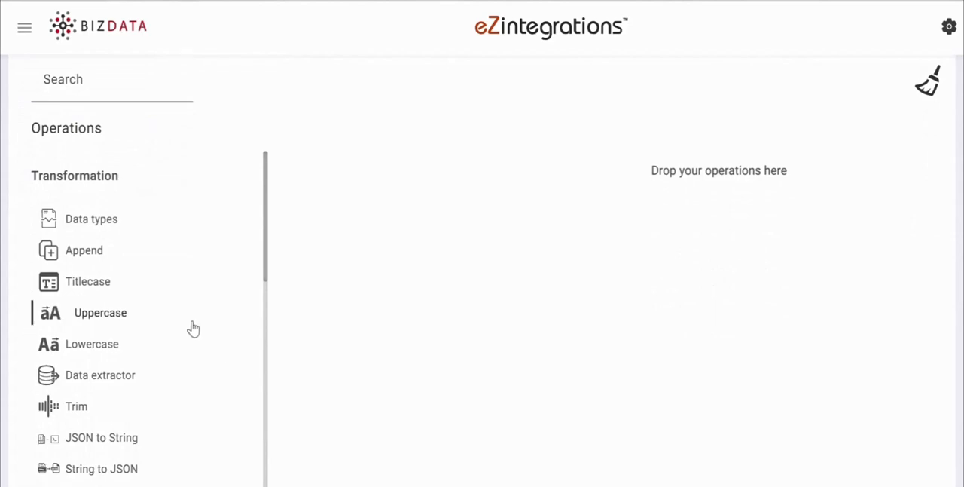
{"action": "scroll", "coordinate": [192, 327], "scroll_direction": "down", "scroll_amount": 3}
{"action": "scroll", "coordinate": [193, 328], "scroll_direction": "down", "scroll_amount": 15}
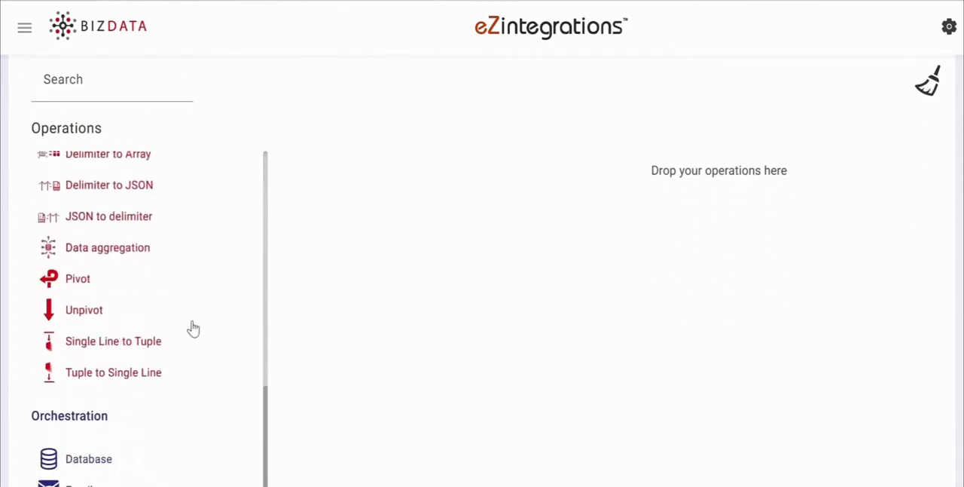
{"action": "scroll", "coordinate": [193, 328], "scroll_direction": "up", "scroll_amount": 15}
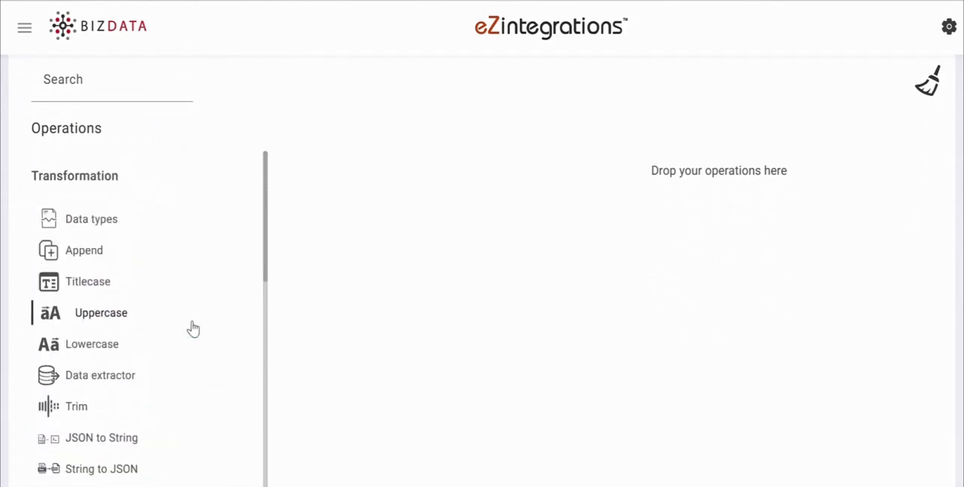
{"action": "scroll", "coordinate": [193, 328], "scroll_direction": "up", "scroll_amount": 1}
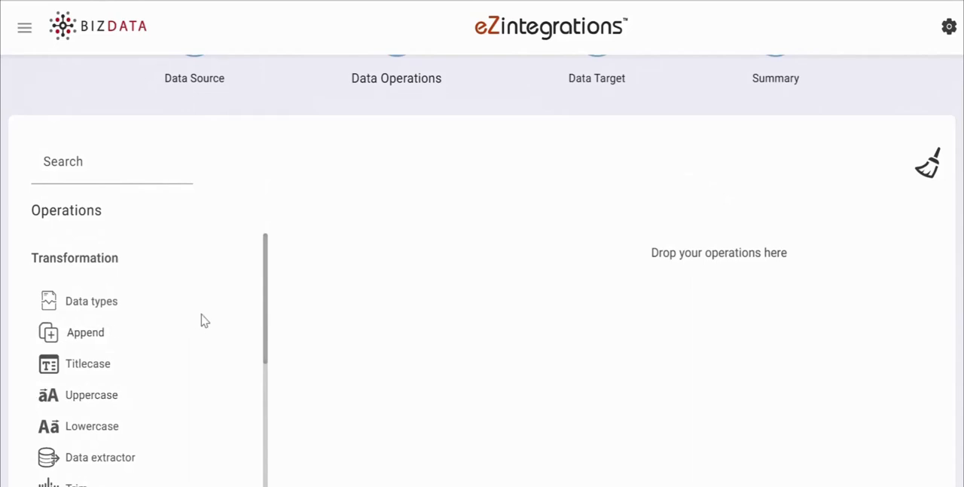
Step: Add a Send Keys Top of Root operation to the pipeline with Column To Root set to "bizdata_dataset_response"
{"action": "scroll", "coordinate": [482, 271], "scroll_direction": "down", "scroll_amount": 2}
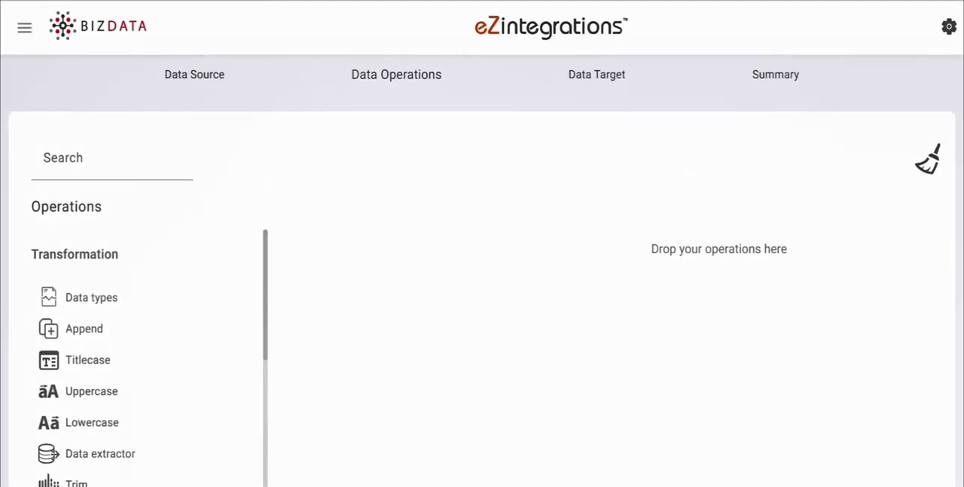
{"action": "scroll", "coordinate": [482, 271], "scroll_direction": "down", "scroll_amount": 1}
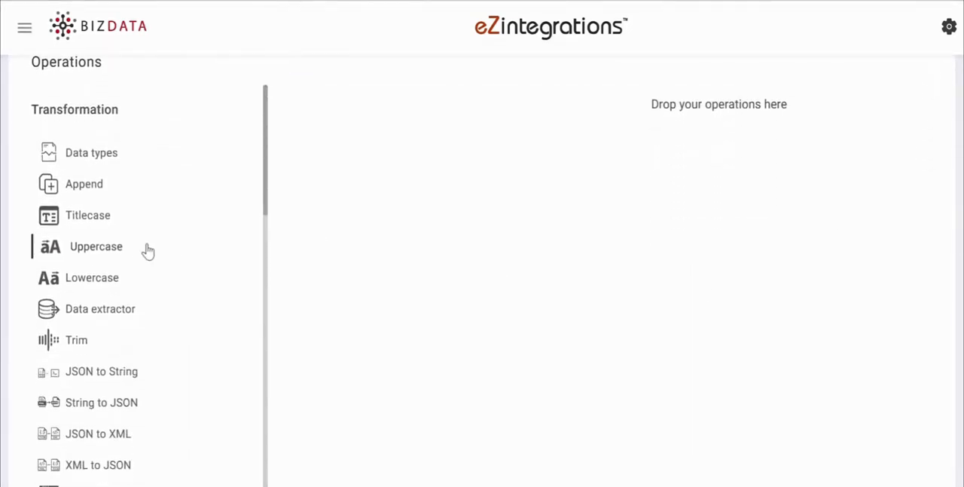
{"action": "scroll", "coordinate": [140, 254], "scroll_direction": "down", "scroll_amount": 1}
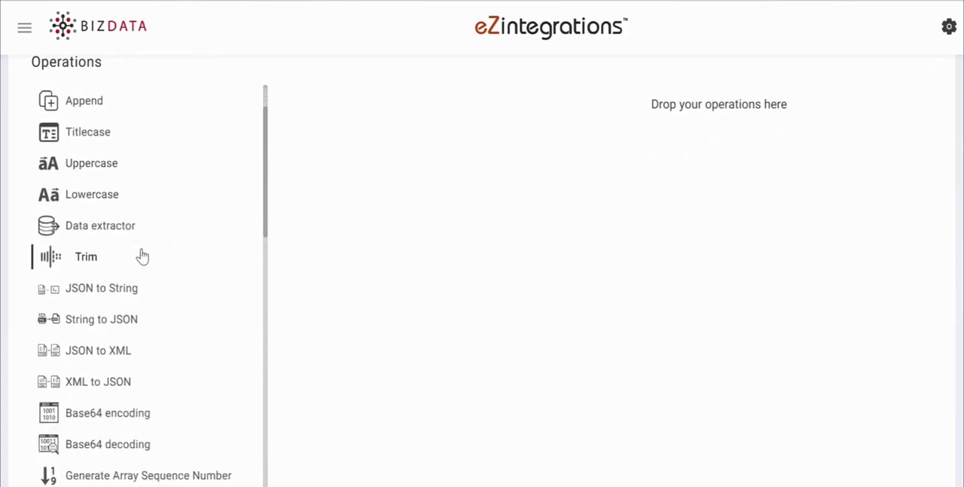
{"action": "scroll", "coordinate": [140, 254], "scroll_direction": "down", "scroll_amount": 2}
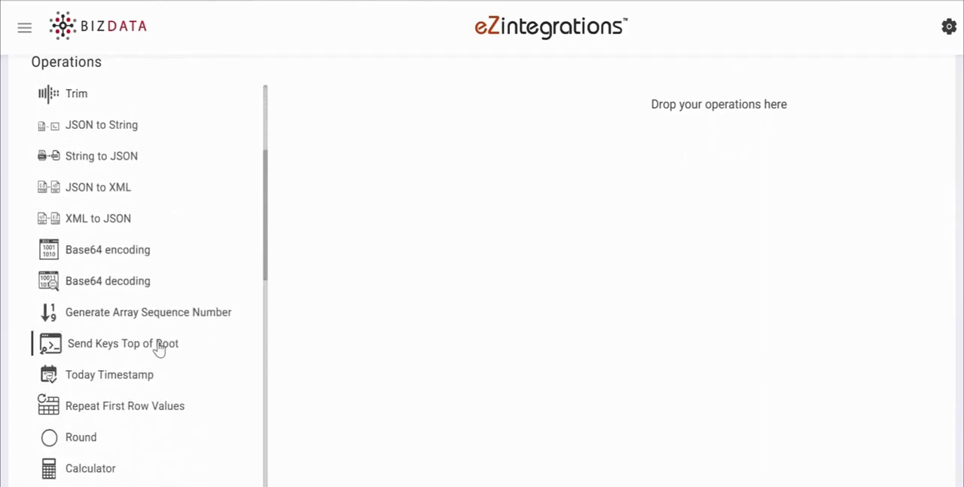
{"action": "left_click_drag", "start_coordinate": [208, 318], "coordinate": [508, 99]}
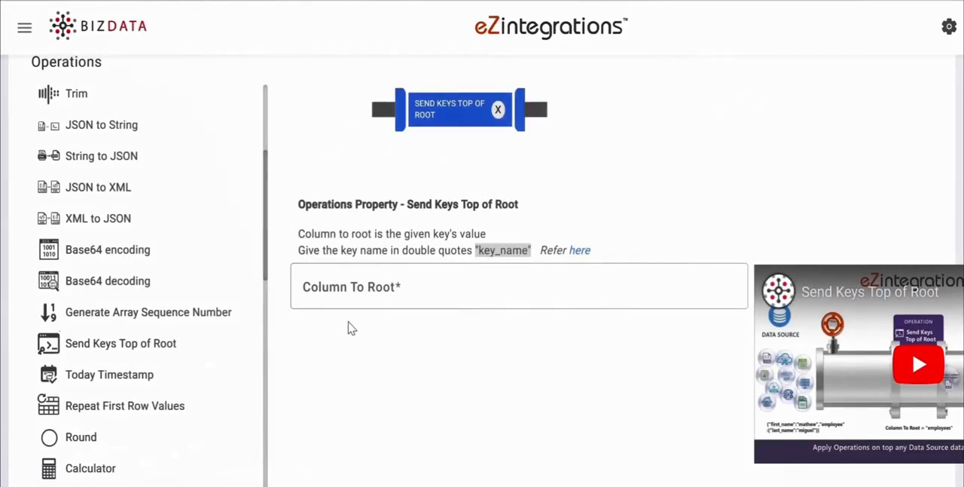
{"action": "left_click", "coordinate": [361, 293]}
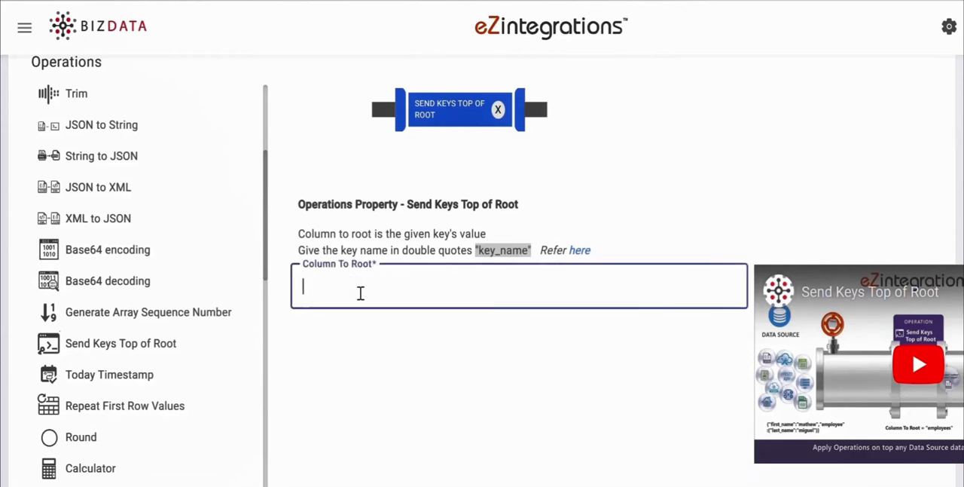
{"action": "type", "text": "\"bizdata_dataset_response\""}
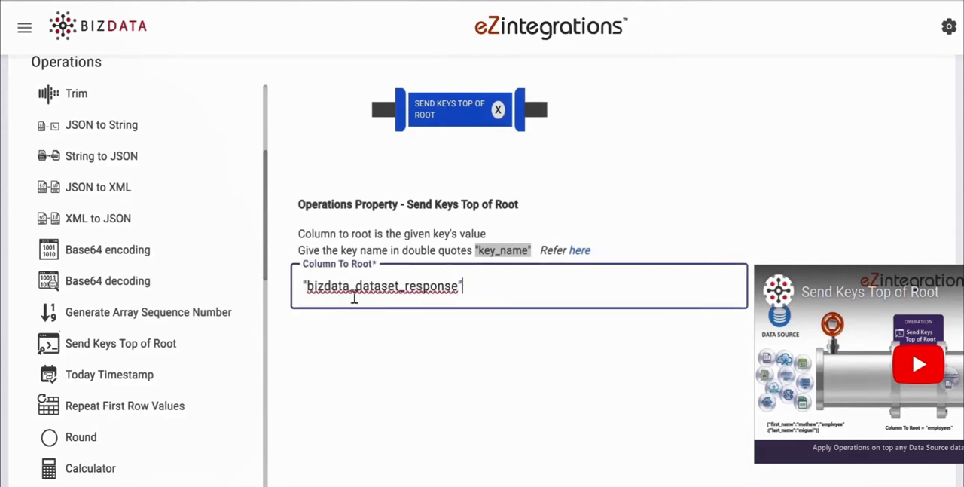
Step: Add an Append operation to the pipeline that appends "bearer_token":"Bearer {%access_token%}"
{"action": "scroll", "coordinate": [172, 324], "scroll_direction": "up", "scroll_amount": 5}
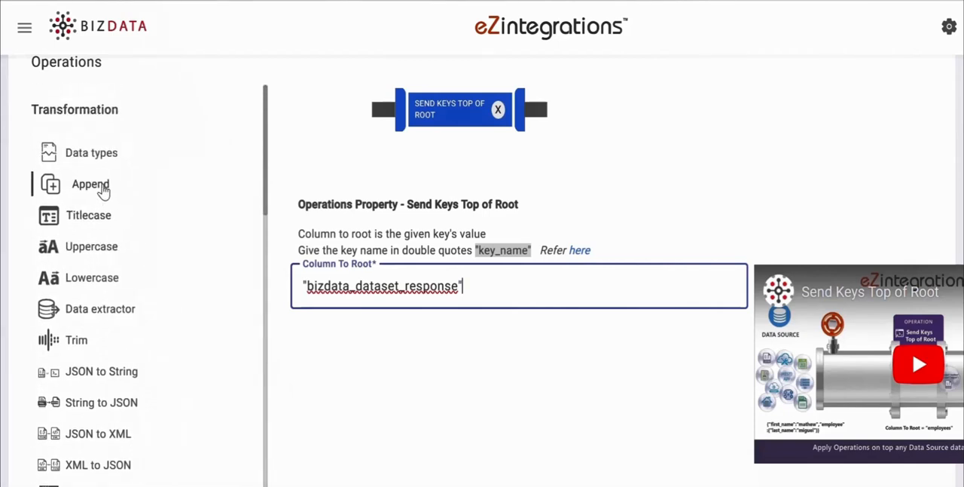
{"action": "left_click", "coordinate": [103, 192]}
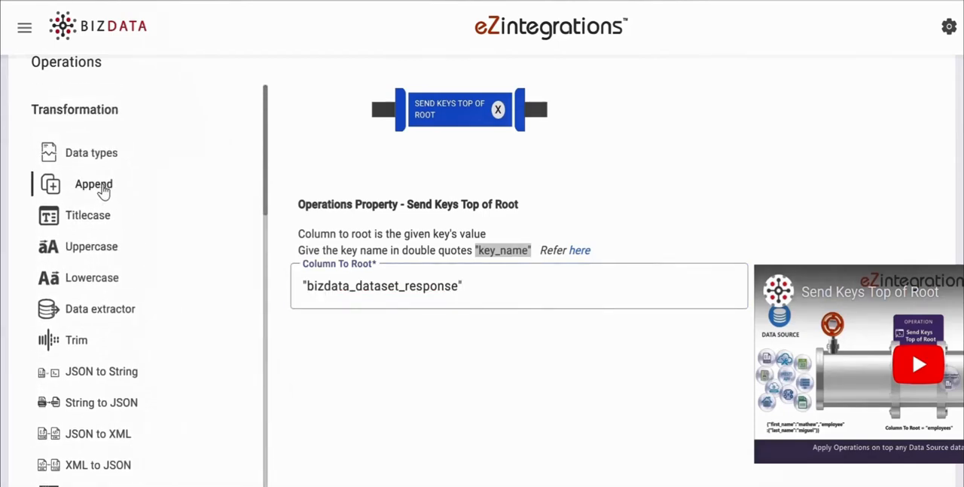
{"action": "left_click_drag", "start_coordinate": [103, 192], "coordinate": [648, 171]}
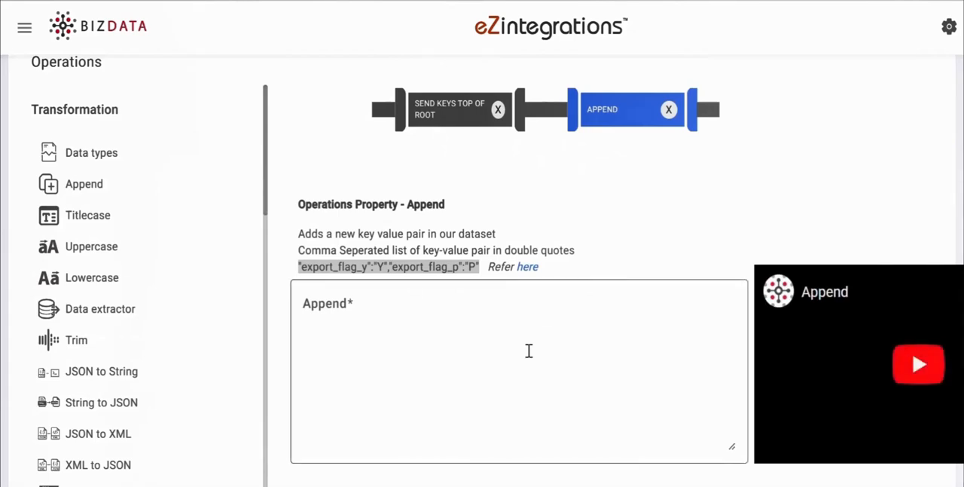
{"action": "left_click", "coordinate": [367, 323]}
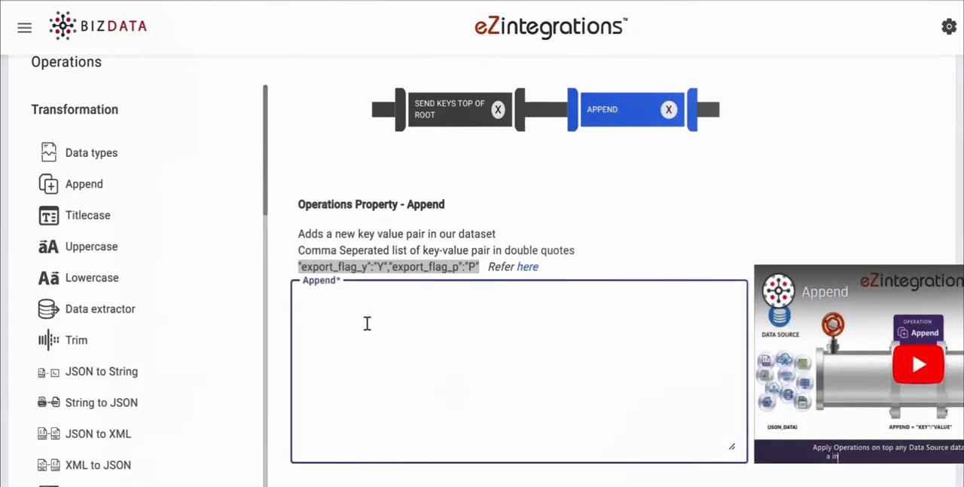
{"action": "type", "text": "\"bearer_token\":\"Bearer {%access_token%}\""}
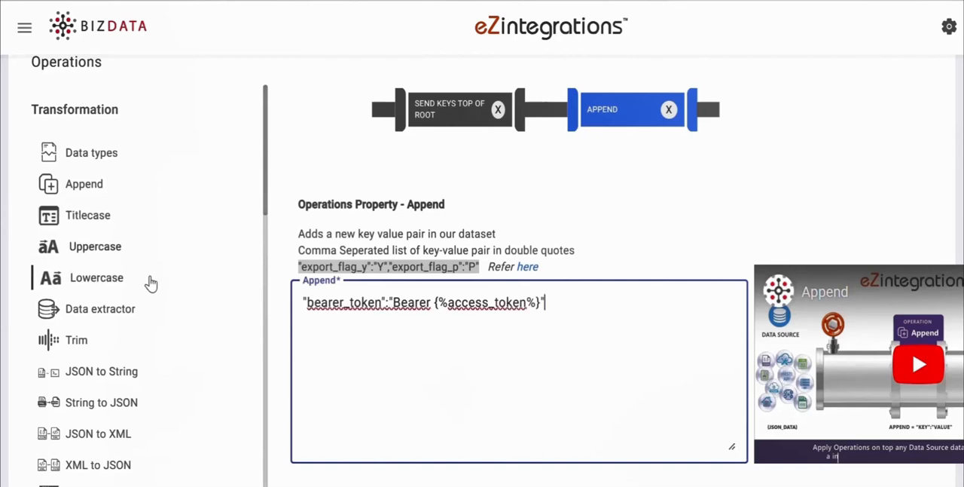
Step: Add a Data Extractor operation after Append that extracts the key "['bearer_token']"
{"action": "left_click", "coordinate": [130, 310]}
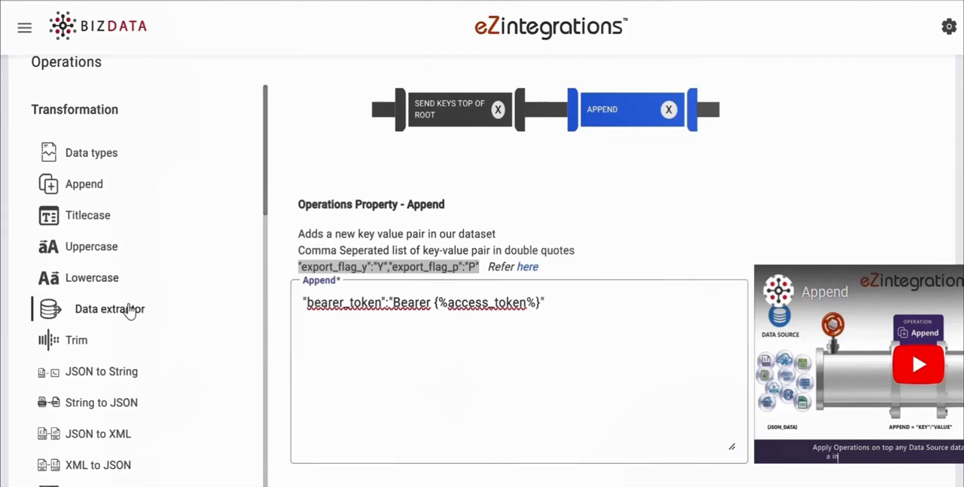
{"action": "left_click_drag", "start_coordinate": [140, 301], "coordinate": [839, 118]}
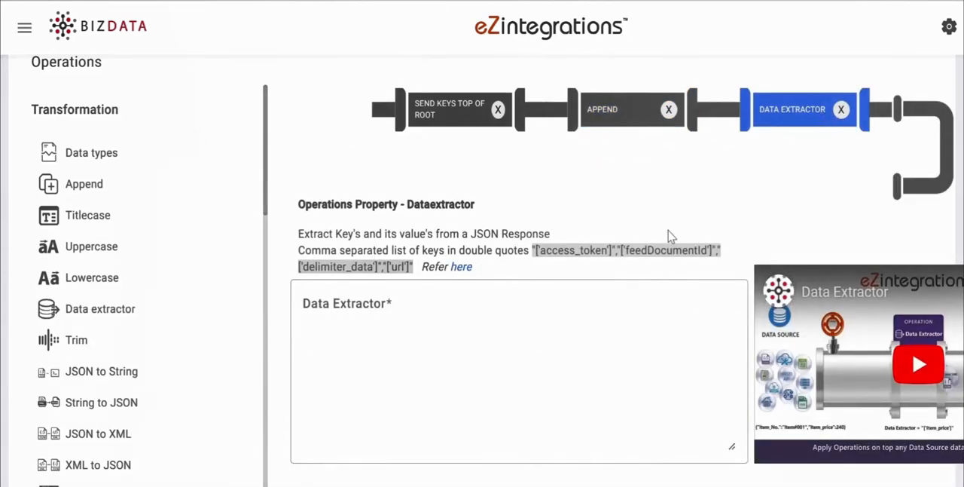
{"action": "left_click", "coordinate": [381, 317]}
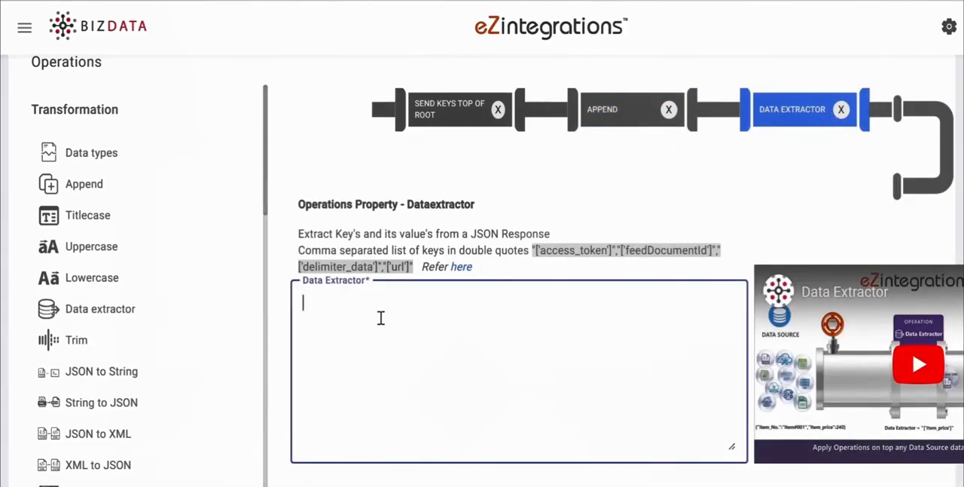
{"action": "type", "text": "\"['bearer_token']\""}
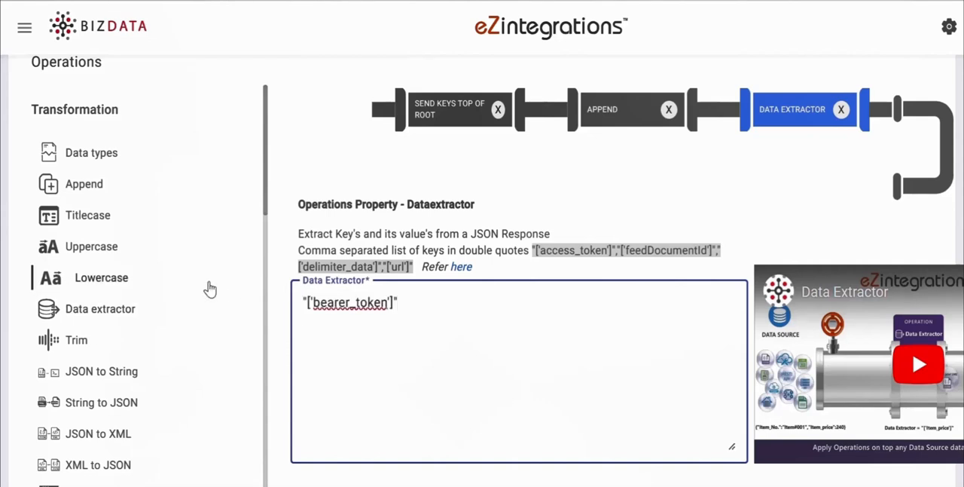
Step: Add an API orchestration operation to the pipeline after the Data Extractor
{"action": "scroll", "coordinate": [209, 288], "scroll_direction": "down", "scroll_amount": 5}
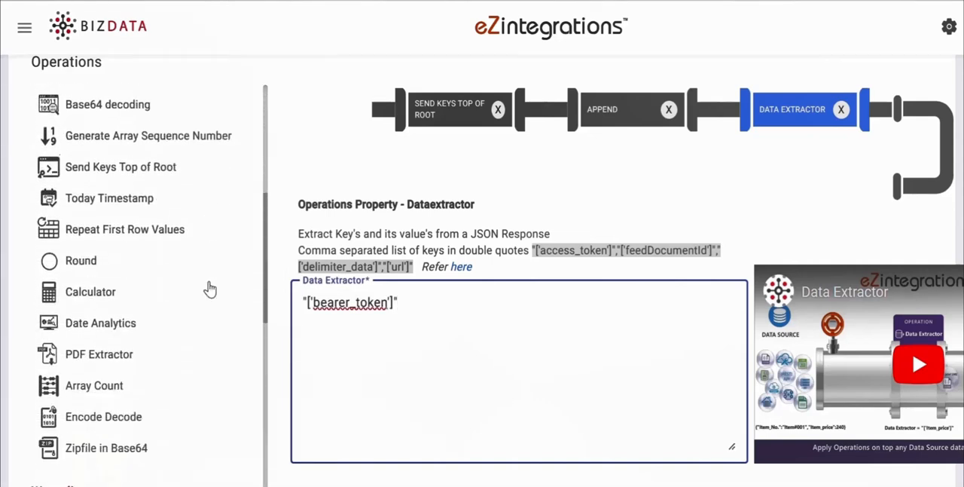
{"action": "scroll", "coordinate": [210, 288], "scroll_direction": "down", "scroll_amount": 5}
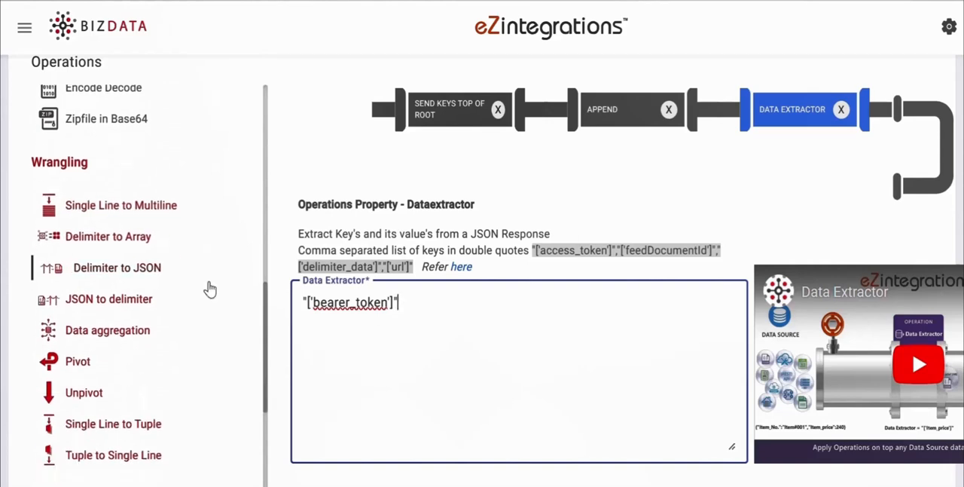
{"action": "scroll", "coordinate": [209, 288], "scroll_direction": "down", "scroll_amount": 5}
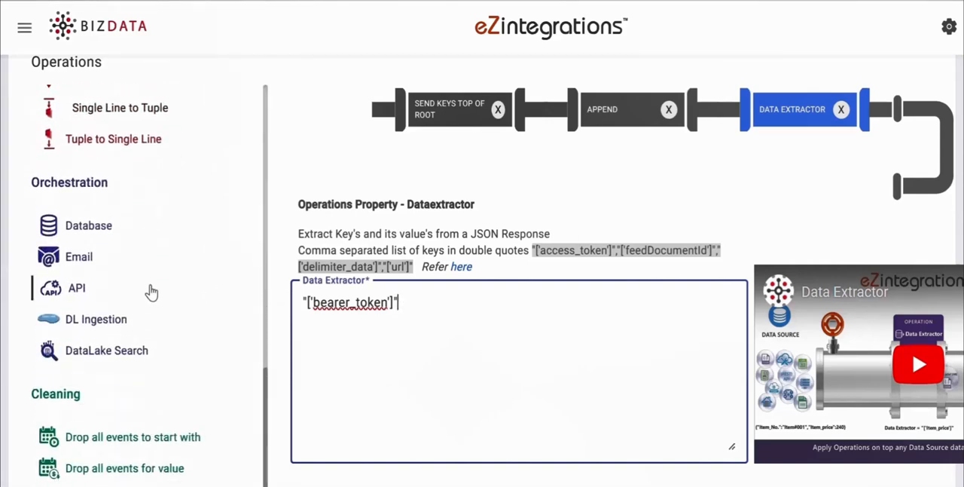
{"action": "left_click_drag", "start_coordinate": [81, 294], "coordinate": [865, 198]}
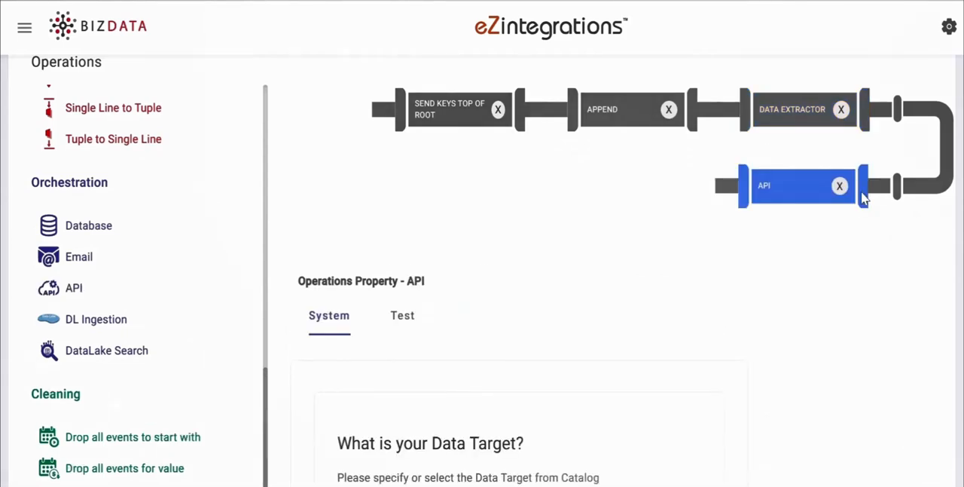
Step: Create a new data target for the API operation with search name Encounter, target name FHIR_ENCOUNTER, and its business object
{"action": "scroll", "coordinate": [498, 271], "scroll_direction": "down", "scroll_amount": 3}
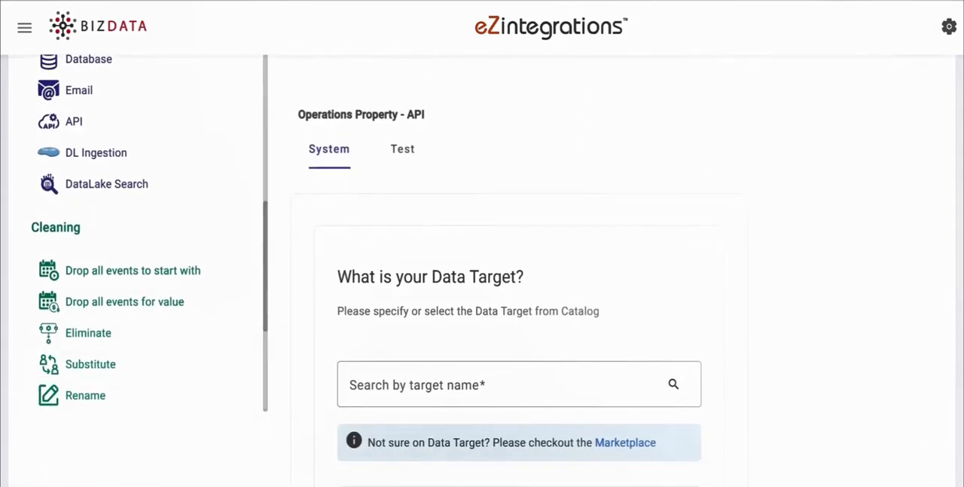
{"action": "left_click", "coordinate": [415, 346]}
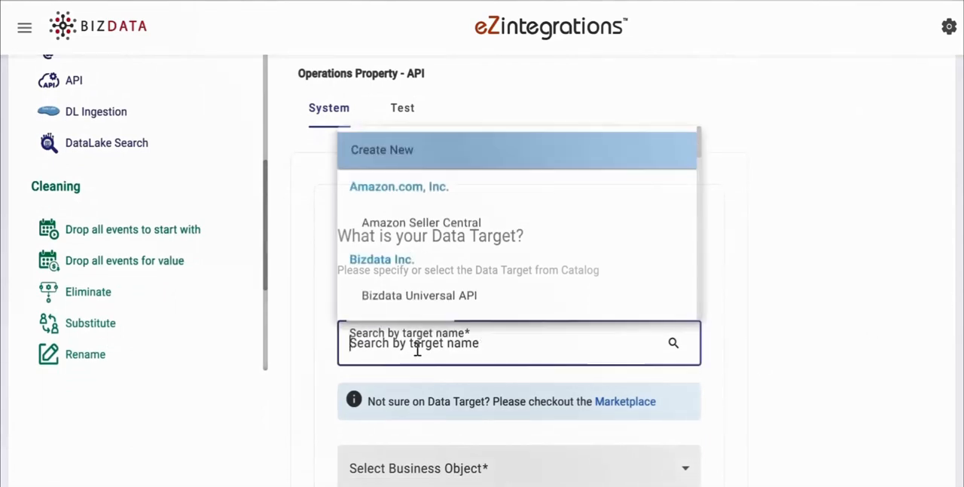
{"action": "left_click", "coordinate": [412, 153]}
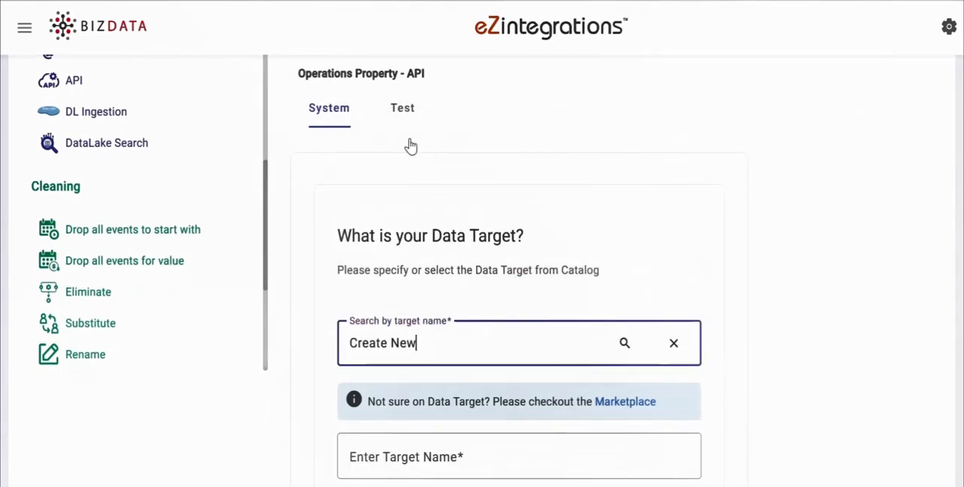
{"action": "scroll", "coordinate": [961, 304], "scroll_direction": "down", "scroll_amount": 2}
{"action": "key", "text": "ctrl+a"}
{"action": "type", "text": "Encounter"}
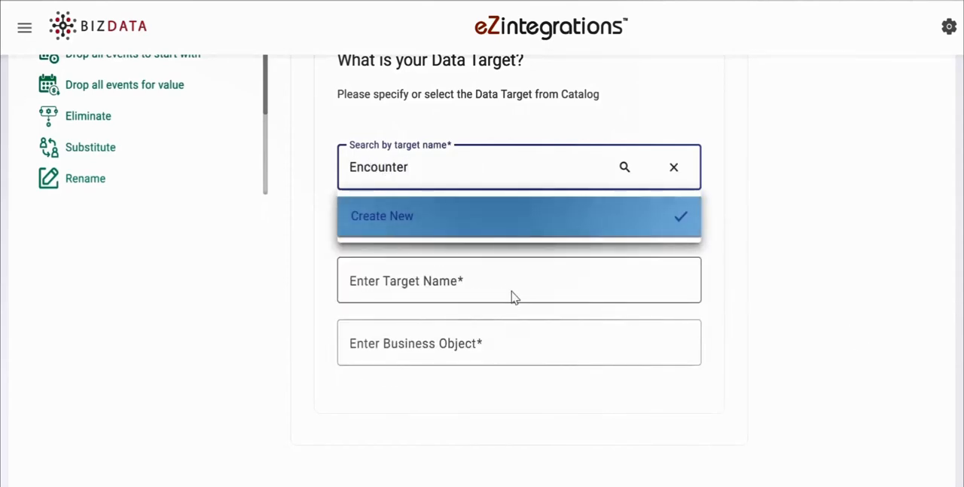
{"action": "left_click", "coordinate": [510, 287]}
{"action": "type", "text": "FHIR_ENCOUNTER"}
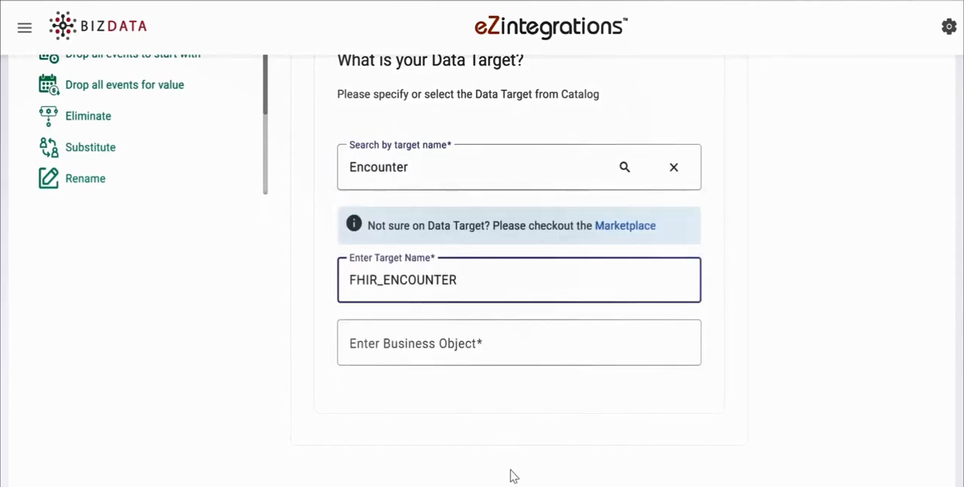
{"action": "left_click", "coordinate": [391, 345]}
{"action": "type", "text": "Encounter"}
{"action": "scroll", "coordinate": [542, 325], "scroll_direction": "up", "scroll_amount": 2}
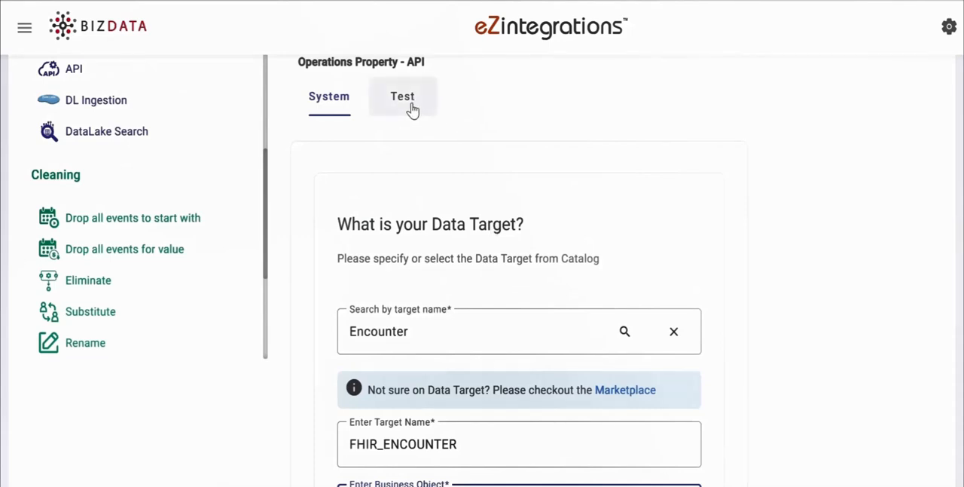
Step: Enter the Cerner FHIR Encounter query URL for the API operation's GET request and show its authorization settings
{"action": "left_click", "coordinate": [412, 110]}
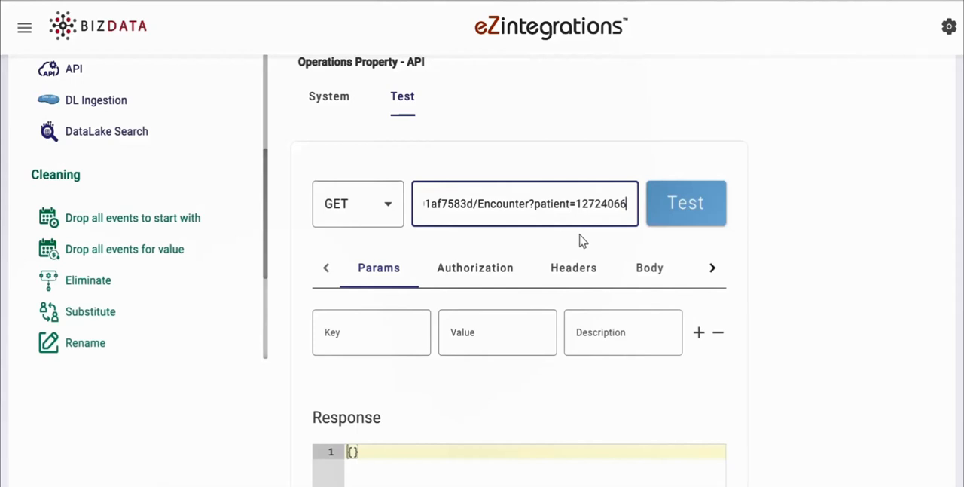
{"action": "scroll", "coordinate": [680, 277], "scroll_direction": "down", "scroll_amount": 3}
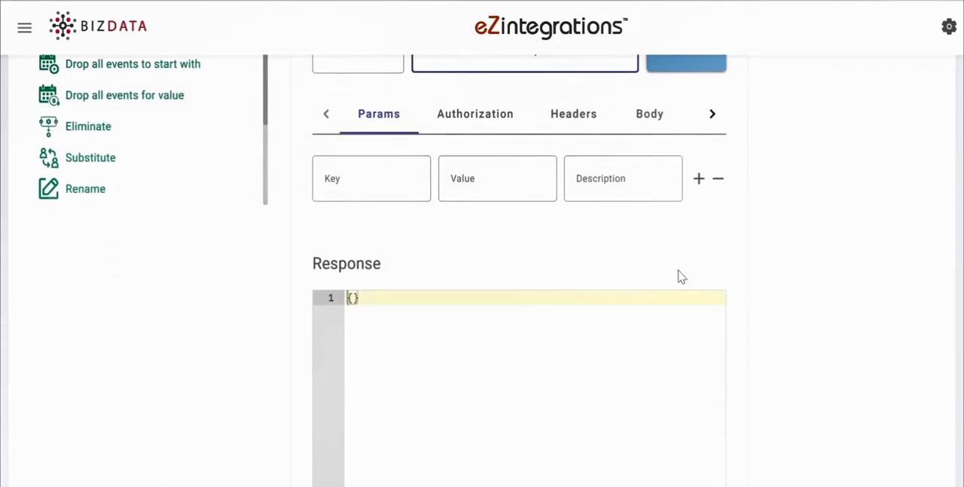
{"action": "left_click", "coordinate": [495, 122]}
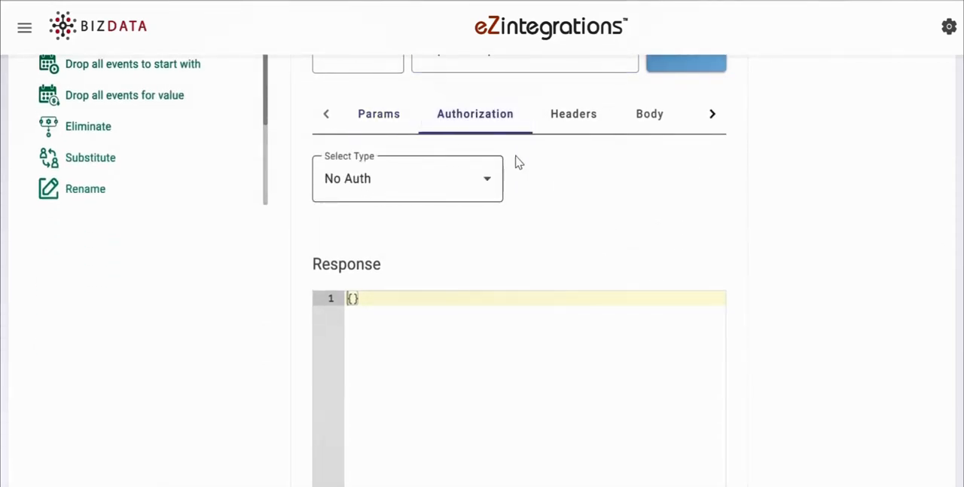
Step: Add an Authorization request header with the value {%bearer_token%}
{"action": "left_click", "coordinate": [562, 119]}
{"action": "left_click", "coordinate": [372, 178]}
{"action": "type", "text": "Authorization"}
{"action": "left_click", "coordinate": [497, 184]}
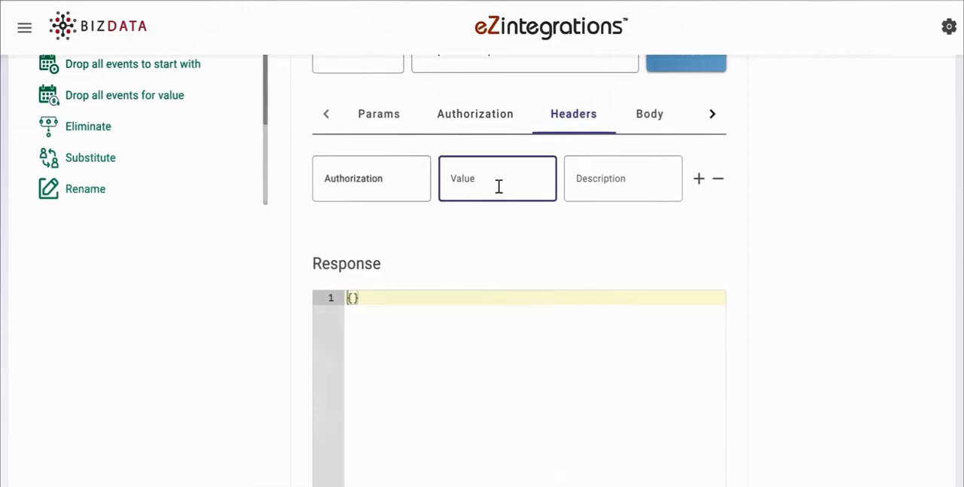
{"action": "type", "text": "{%bearer_token%}"}
Step: Add an Accept request header with the value application/json+fhir and test the API request
{"action": "left_click", "coordinate": [700, 180]}
{"action": "left_click", "coordinate": [373, 242]}
{"action": "type", "text": "Accept"}
{"action": "key", "text": "Tab"}
{"action": "type", "text": "application/json+fhir"}
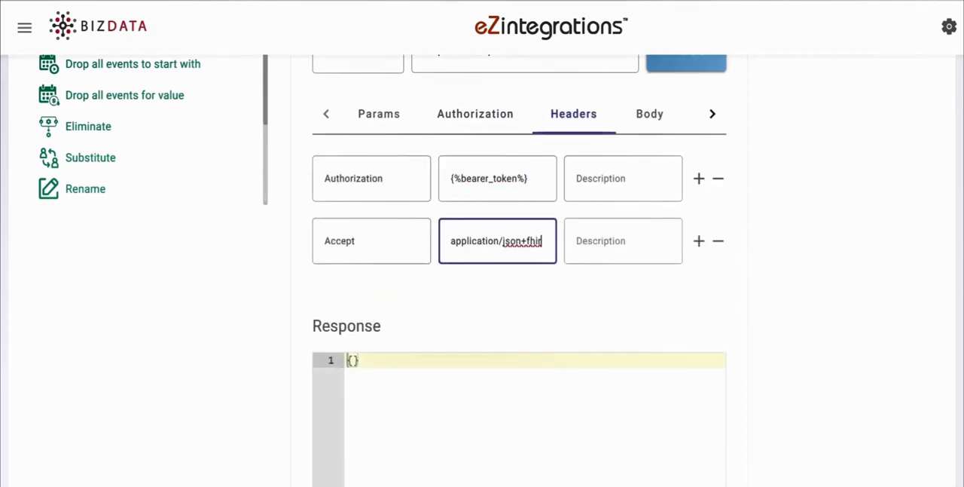
{"action": "scroll", "coordinate": [695, 211], "scroll_direction": "up", "scroll_amount": 3}
{"action": "left_click", "coordinate": [695, 211]}
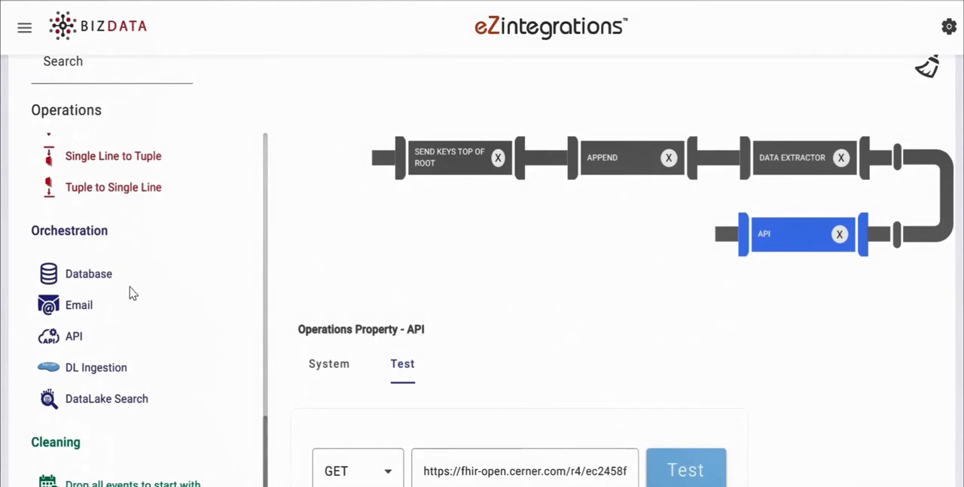
Step: Add a second Data Extractor operation after API that extracts the key "['bizdata_dataset_response']"
{"action": "scroll", "coordinate": [129, 291], "scroll_direction": "up", "scroll_amount": 4}
{"action": "scroll", "coordinate": [133, 292], "scroll_direction": "up", "scroll_amount": 5}
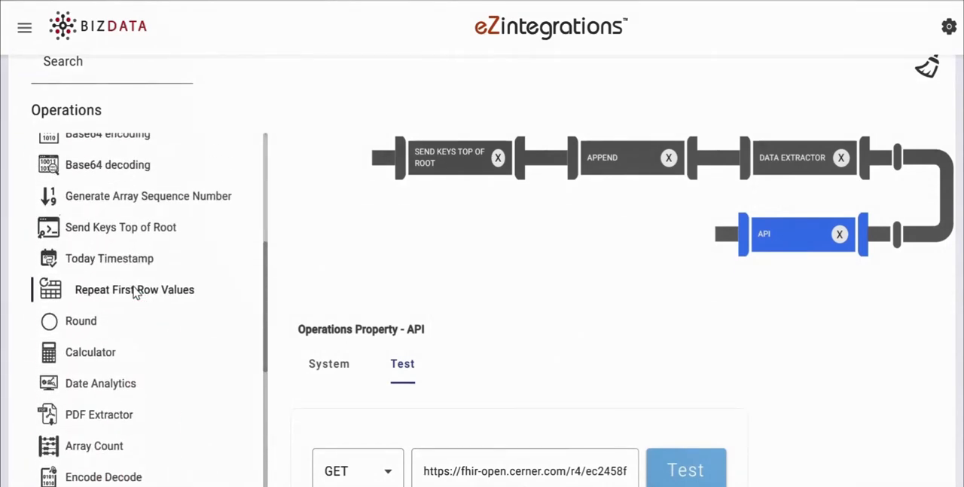
{"action": "scroll", "coordinate": [134, 294], "scroll_direction": "up", "scroll_amount": 1}
{"action": "scroll", "coordinate": [134, 292], "scroll_direction": "up", "scroll_amount": 5}
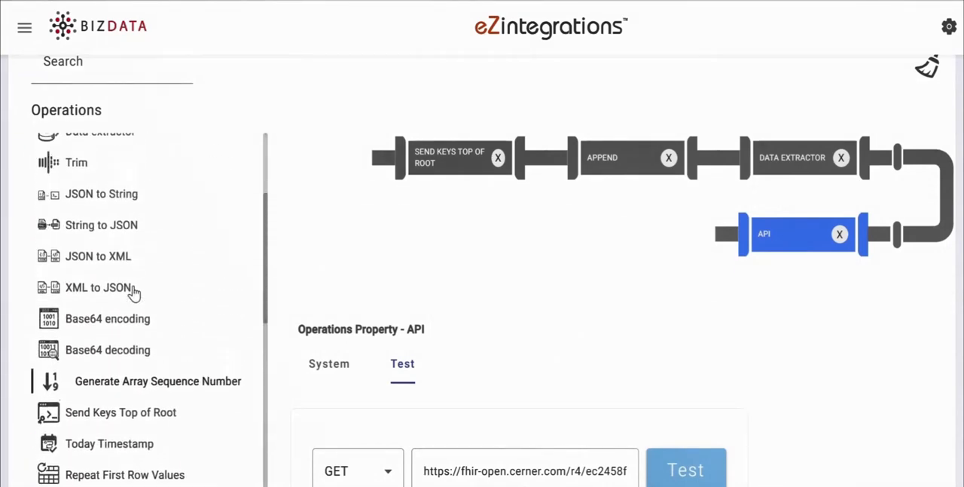
{"action": "left_click_drag", "start_coordinate": [108, 200], "coordinate": [768, 233]}
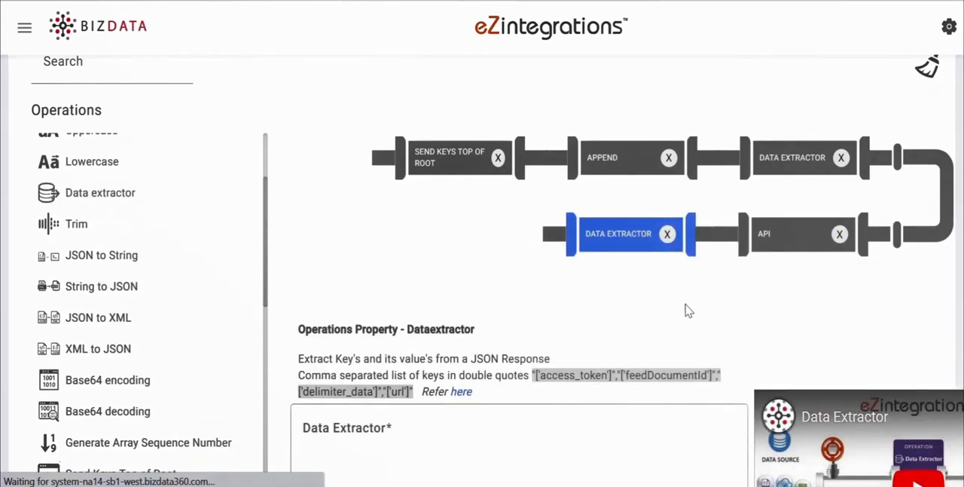
{"action": "scroll", "coordinate": [485, 369], "scroll_direction": "down", "scroll_amount": 1}
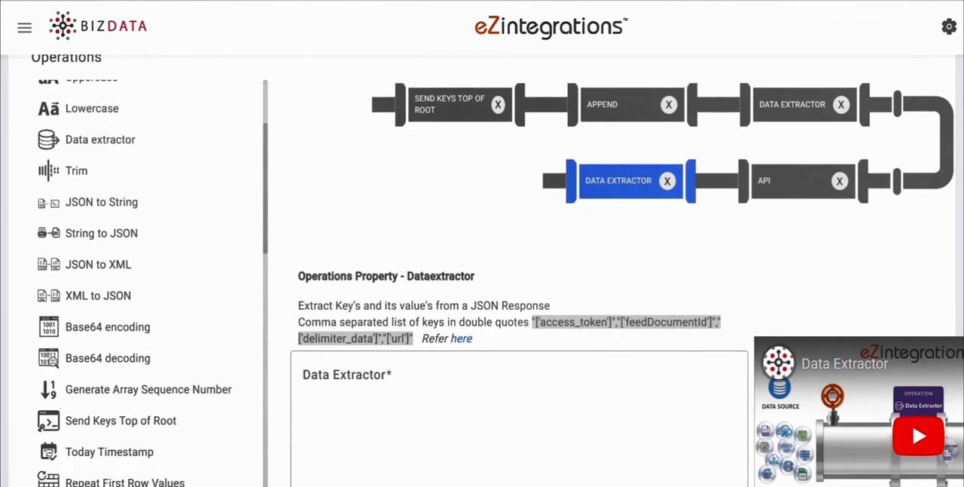
{"action": "left_click", "coordinate": [485, 369]}
{"action": "type", "text": "\"['bizdata_dataset_response']\""}
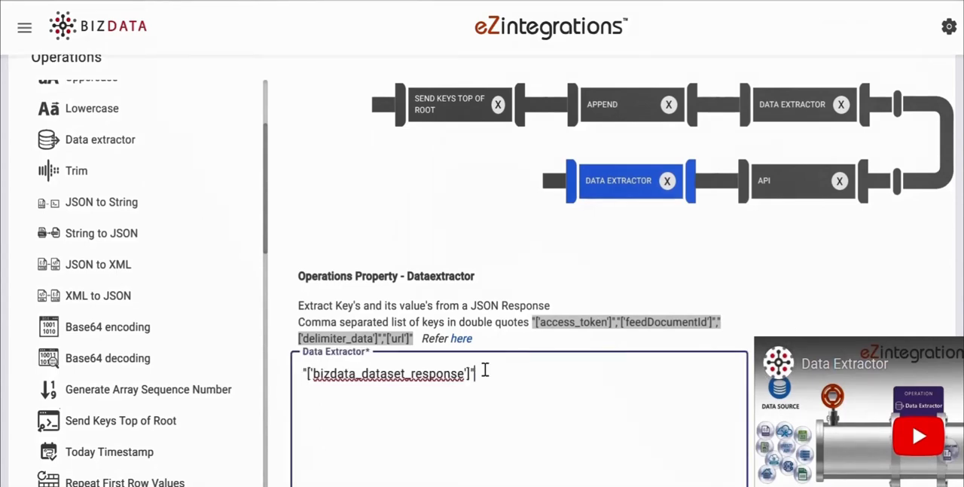
Step: Add another Send Keys Top of Root operation after the second Data Extractor, with Column To Root set to "bizdata_dataset_response"
{"action": "scroll", "coordinate": [144, 274], "scroll_direction": "down", "scroll_amount": 3}
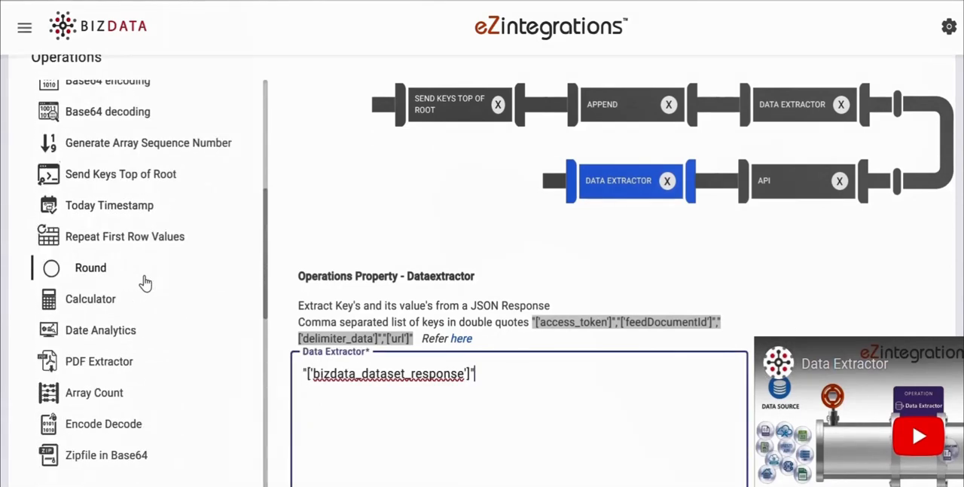
{"action": "left_click_drag", "start_coordinate": [120, 174], "coordinate": [555, 248]}
{"action": "type", "text": "\"bizdata_dataset_response\""}
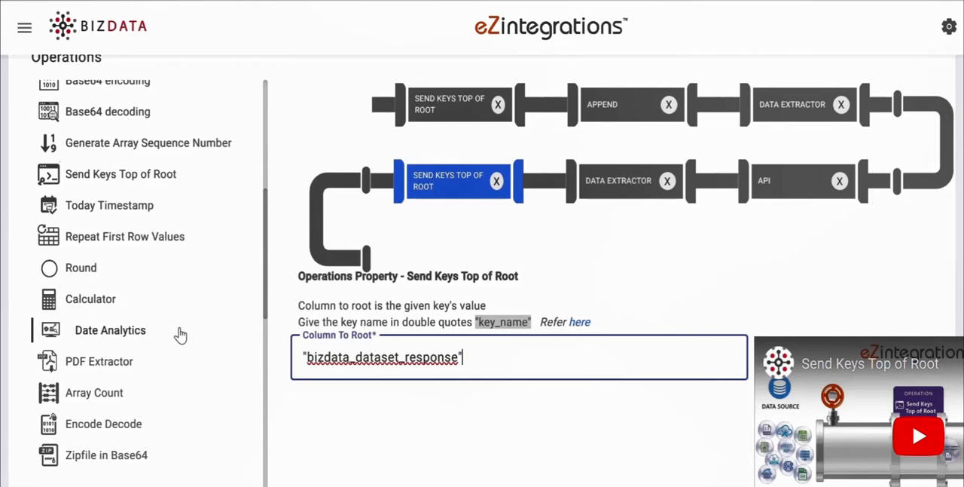
Step: Add a Single Line to Multiline operation after the second Send Keys Top of Root, with Chopkey ['entry'] taken from Encounter.json
{"action": "scroll", "coordinate": [181, 336], "scroll_direction": "down", "scroll_amount": 3}
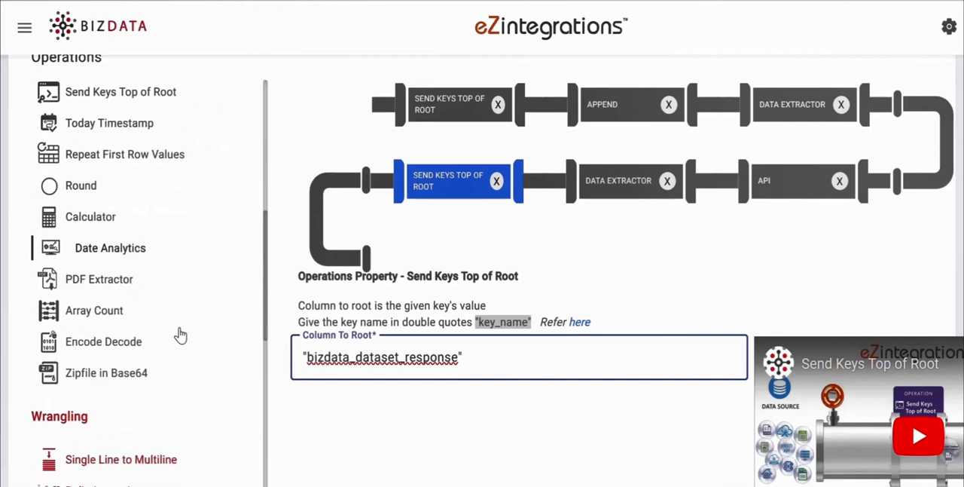
{"action": "scroll", "coordinate": [180, 336], "scroll_direction": "down", "scroll_amount": 1}
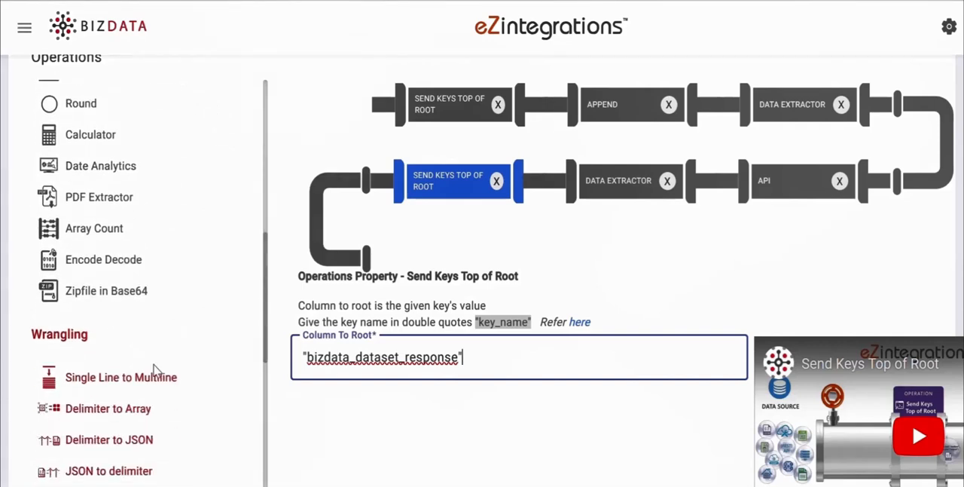
{"action": "left_click_drag", "start_coordinate": [155, 375], "coordinate": [495, 272]}
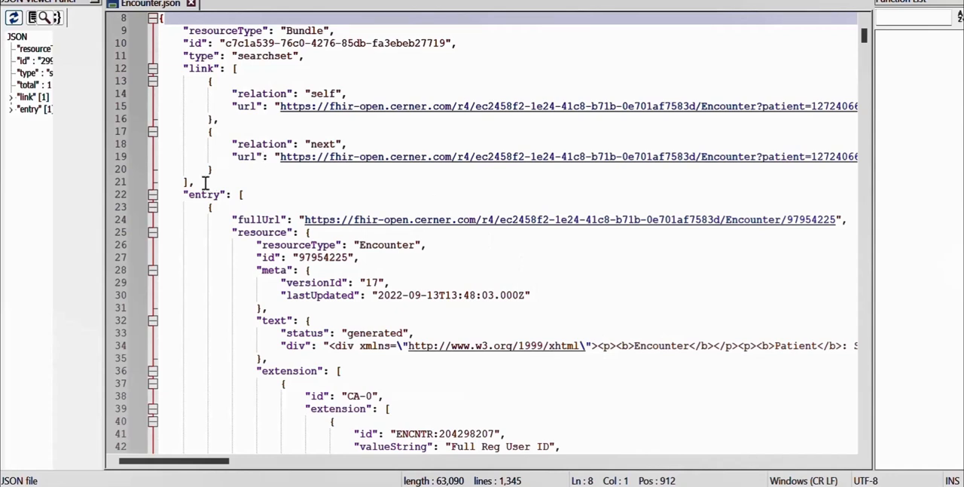
{"action": "left_click_drag", "start_coordinate": [189, 194], "coordinate": [219, 189]}
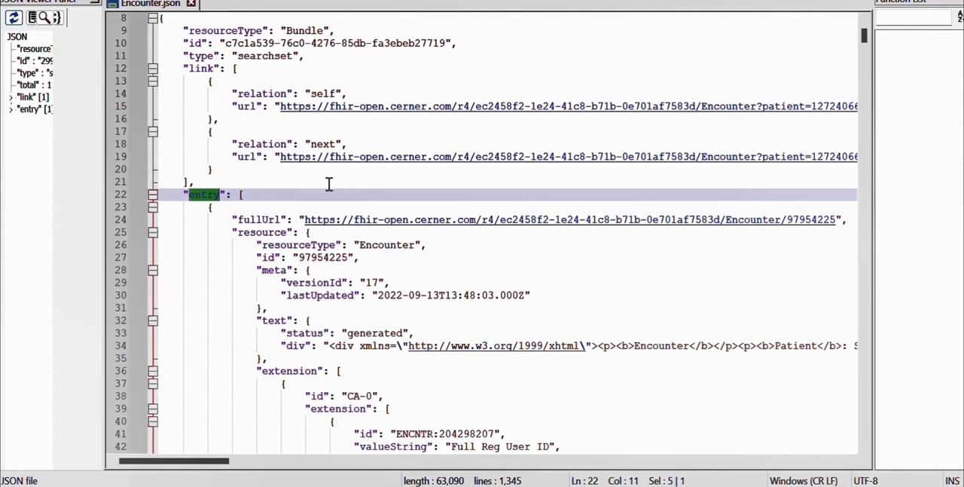
{"action": "left_click", "coordinate": [221, 190]}
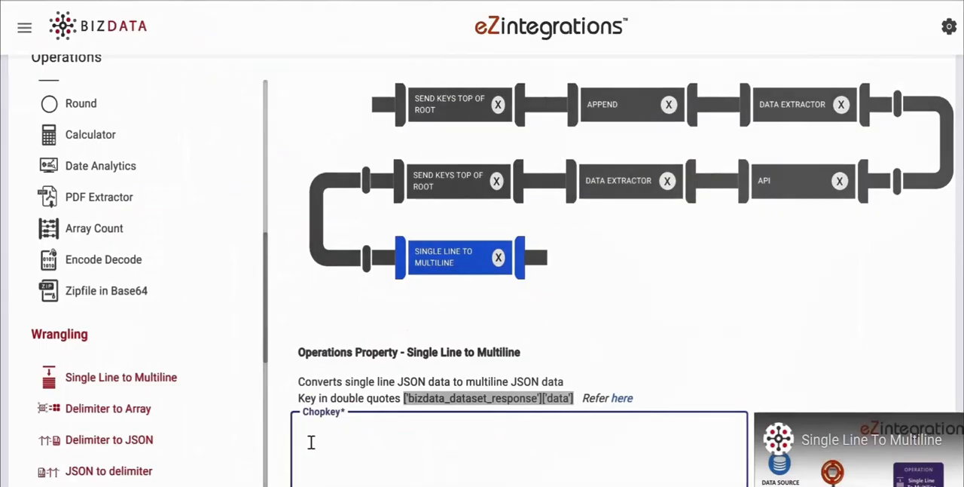
{"action": "type", "text": "['entry']"}
Step: Add a Data Extractor operation after Single Line to Multiline that extracts the key "['resource']", as named in Encounter.json
{"action": "scroll", "coordinate": [197, 312], "scroll_direction": "up", "scroll_amount": 3}
{"action": "scroll", "coordinate": [196, 313], "scroll_direction": "up", "scroll_amount": 3}
{"action": "left_click_drag", "start_coordinate": [77, 138], "coordinate": [693, 285]}
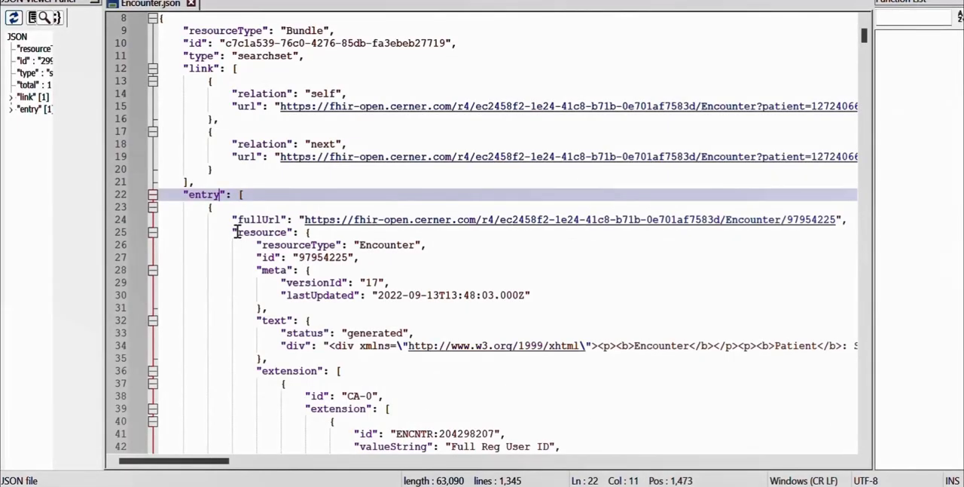
{"action": "left_click_drag", "start_coordinate": [236, 232], "coordinate": [289, 232]}
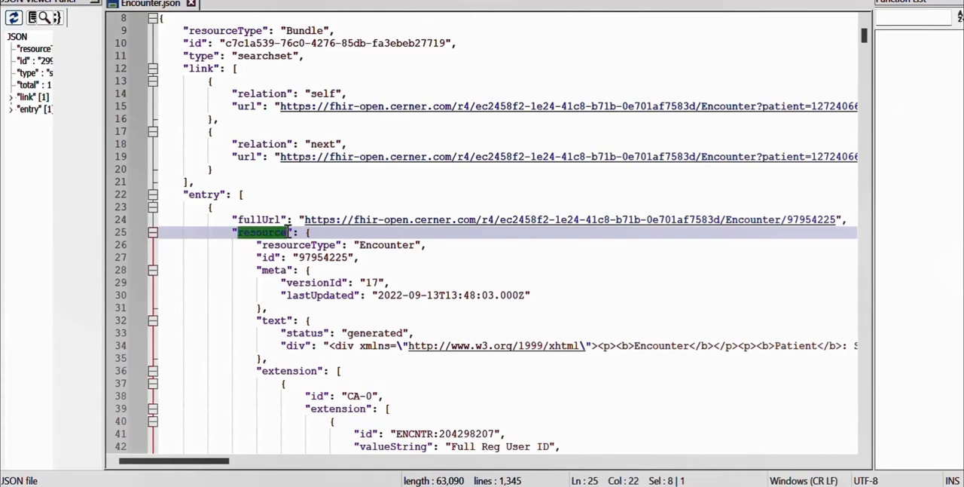
{"action": "left_click", "coordinate": [312, 232]}
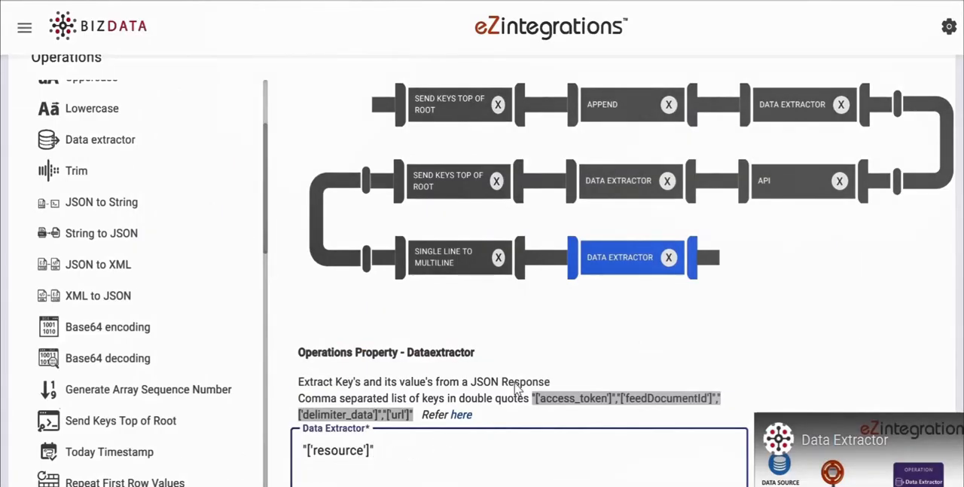
{"action": "scroll", "coordinate": [518, 380], "scroll_direction": "down", "scroll_amount": 1}
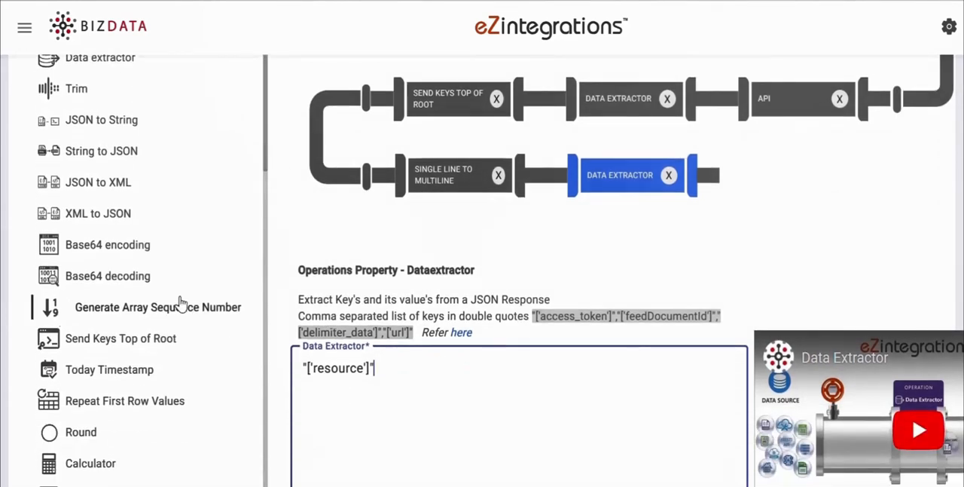
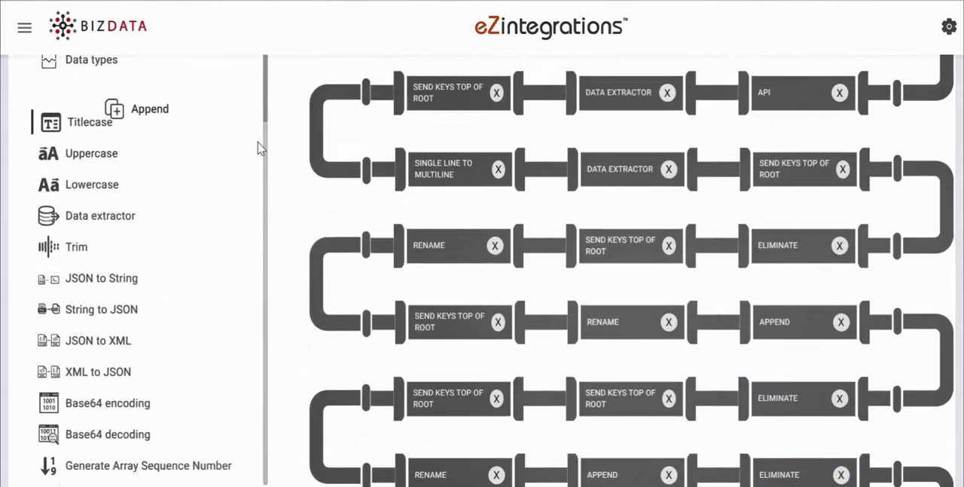
Step: Add an Append operation after the practitioner_reference1 Rename, with the pair "participant1":"{%participant[2]%}"
{"action": "left_click_drag", "start_coordinate": [258, 146], "coordinate": [709, 413]}
{"action": "scroll", "coordinate": [596, 323], "scroll_direction": "down", "scroll_amount": 4}
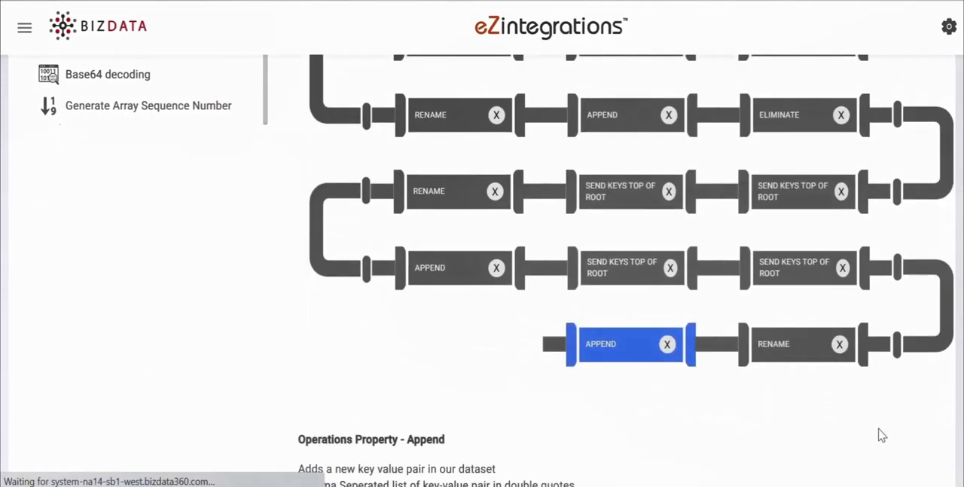
{"action": "scroll", "coordinate": [603, 302], "scroll_direction": "down", "scroll_amount": 4}
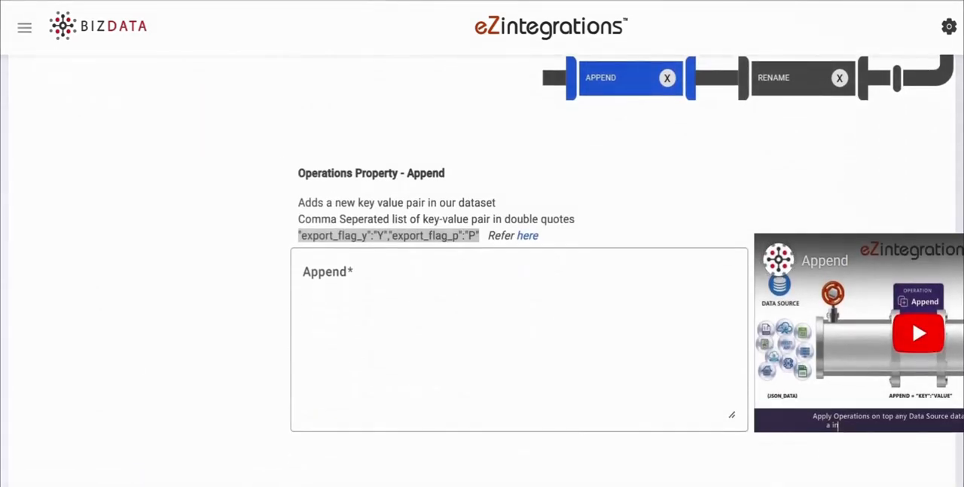
{"action": "left_click", "coordinate": [431, 302]}
{"action": "type", "text": "\"participant1\":\"{%participant[2]%}\""}
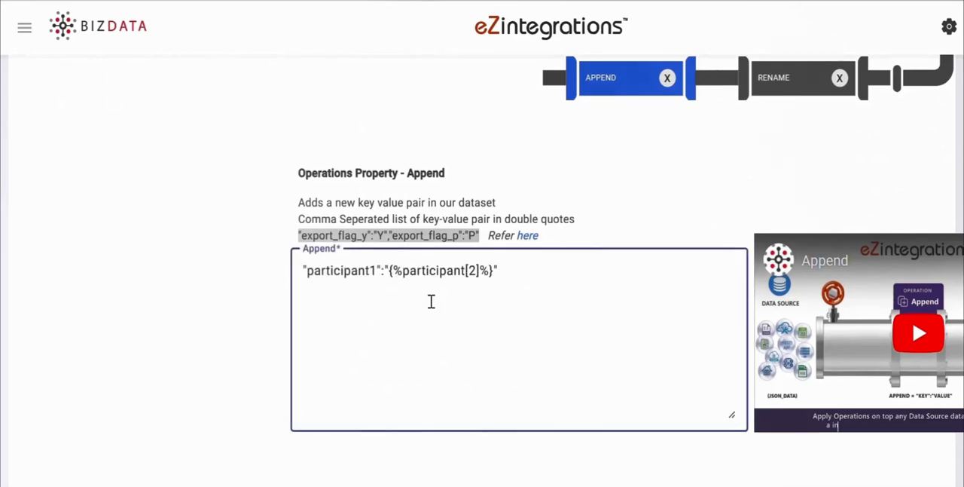
Step: Add a Send Keys Top of Root operation after the last Append, with Column To Root set to "participant1"
{"action": "scroll", "coordinate": [603, 297], "scroll_direction": "up", "scroll_amount": 10}
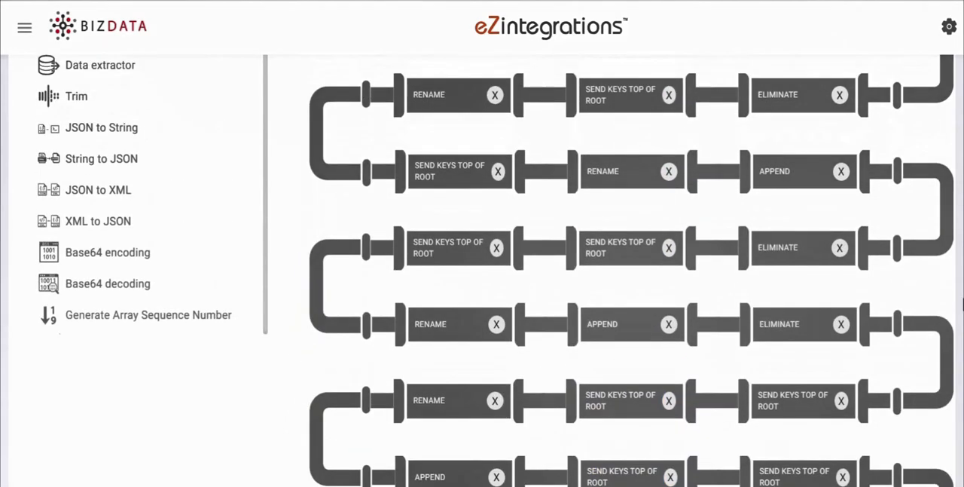
{"action": "scroll", "coordinate": [195, 282], "scroll_direction": "down", "scroll_amount": 4}
{"action": "left_click_drag", "start_coordinate": [196, 267], "coordinate": [577, 394]}
{"action": "scroll", "coordinate": [441, 299], "scroll_direction": "down", "scroll_amount": 2}
{"action": "left_click", "coordinate": [442, 299]}
{"action": "type", "text": "\"participant1\""}
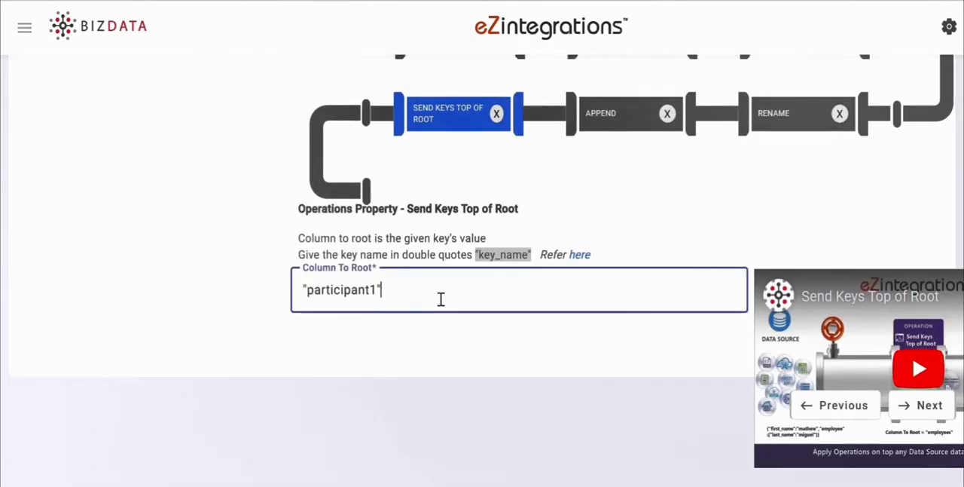
Step: Add an Eliminate operation after the "participant1" Send Keys Top of Root
{"action": "scroll", "coordinate": [598, 276], "scroll_direction": "up", "scroll_amount": 6}
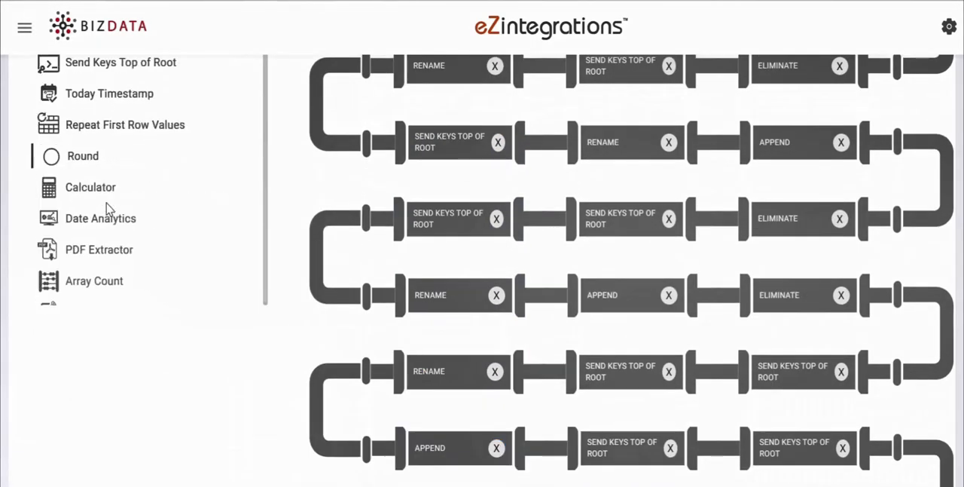
{"action": "scroll", "coordinate": [108, 208], "scroll_direction": "down", "scroll_amount": 6}
{"action": "left_click_drag", "start_coordinate": [99, 224], "coordinate": [469, 327]}
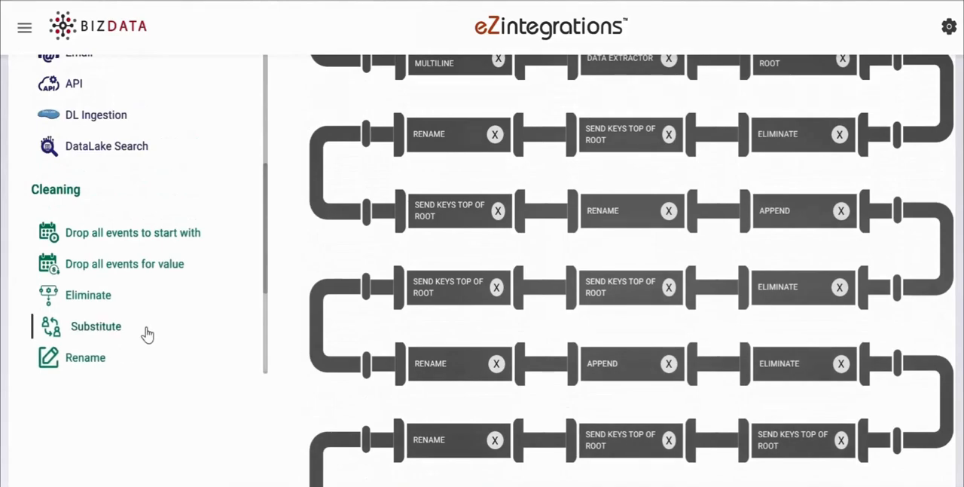
Step: Add a Send Keys Top of Root operation after the last Eliminate, with Column To Root set to "individual"
{"action": "scroll", "coordinate": [145, 333], "scroll_direction": "down", "scroll_amount": 10}
{"action": "left_click_drag", "start_coordinate": [113, 221], "coordinate": [610, 460]}
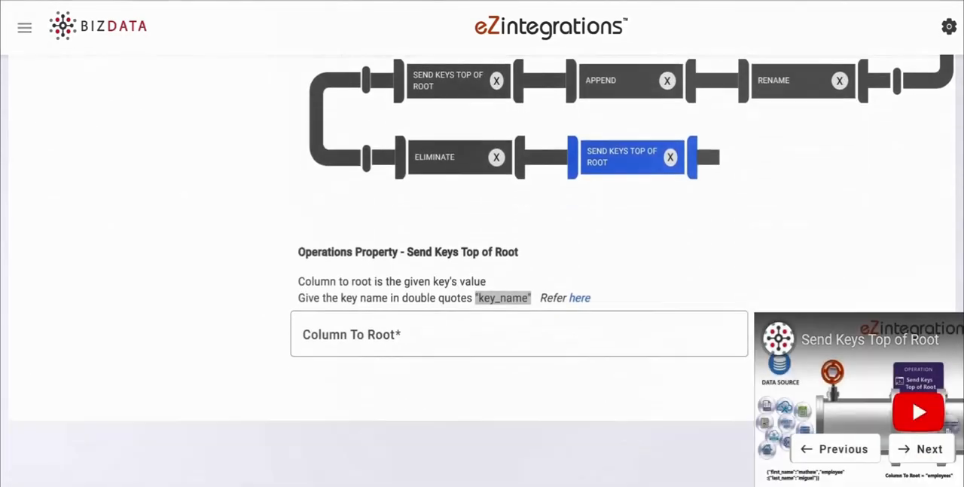
{"action": "type", "text": "\"individual\""}
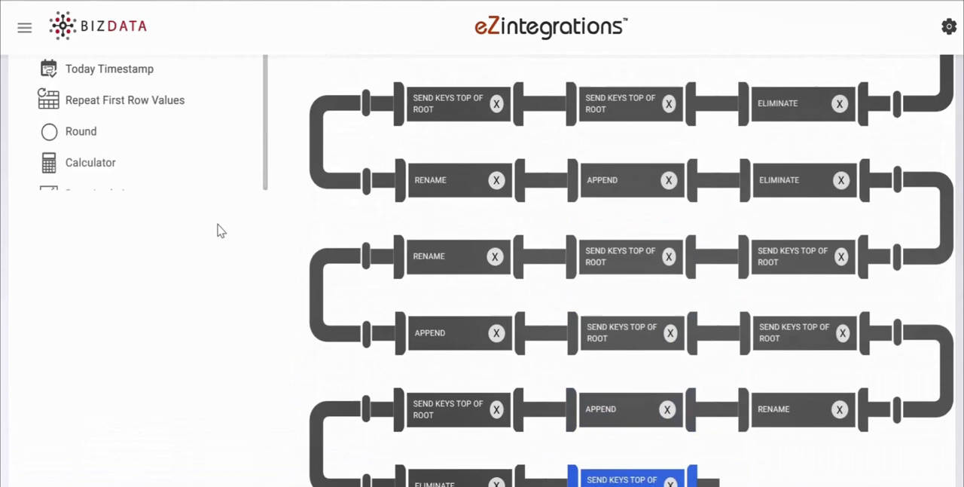
Step: Add a Rename operation at the pipeline's end with "reference":"practitioner_reference2","display":"practitioner_name2"
{"action": "scroll", "coordinate": [217, 225], "scroll_direction": "up", "scroll_amount": 2}
{"action": "scroll", "coordinate": [216, 194], "scroll_direction": "down", "scroll_amount": 10}
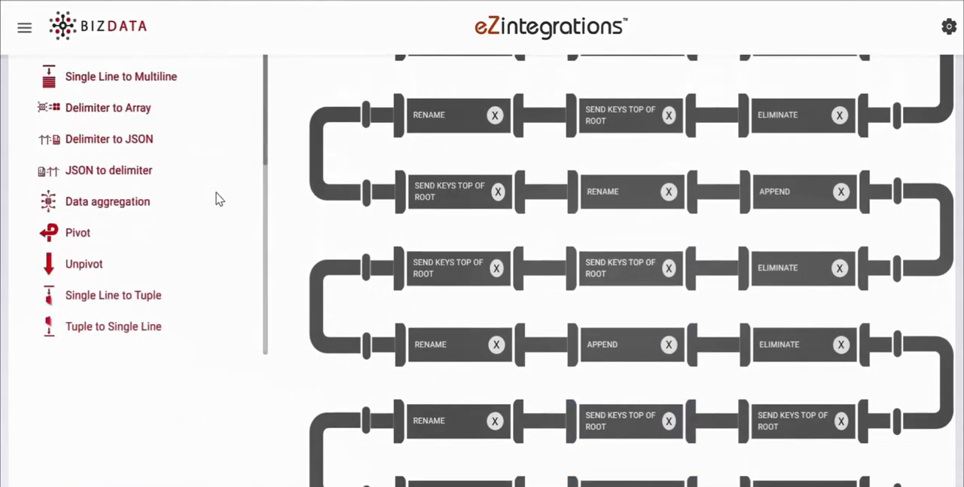
{"action": "left_click_drag", "start_coordinate": [100, 176], "coordinate": [742, 463]}
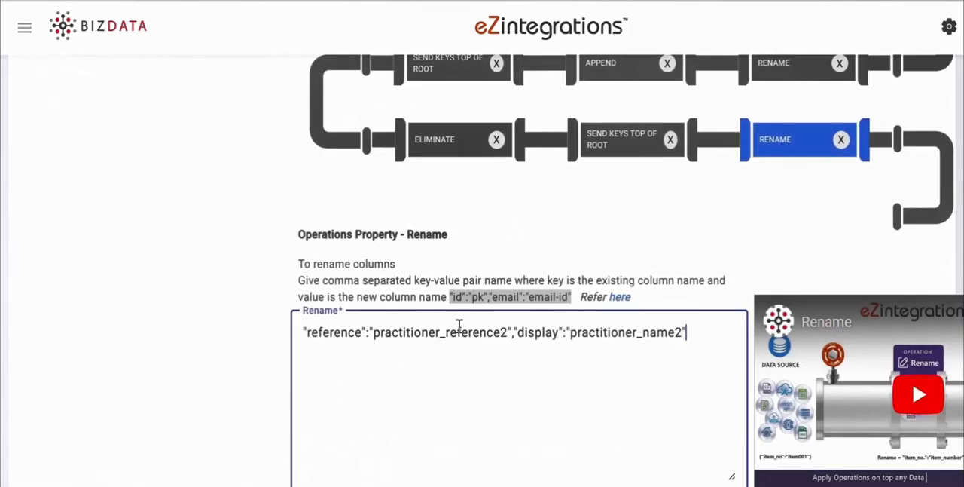
Step: Add an Append operation after the practitioner_reference2 Rename, with the pair "new_key":"new_value"
{"action": "scroll", "coordinate": [383, 269], "scroll_direction": "up", "scroll_amount": 15}
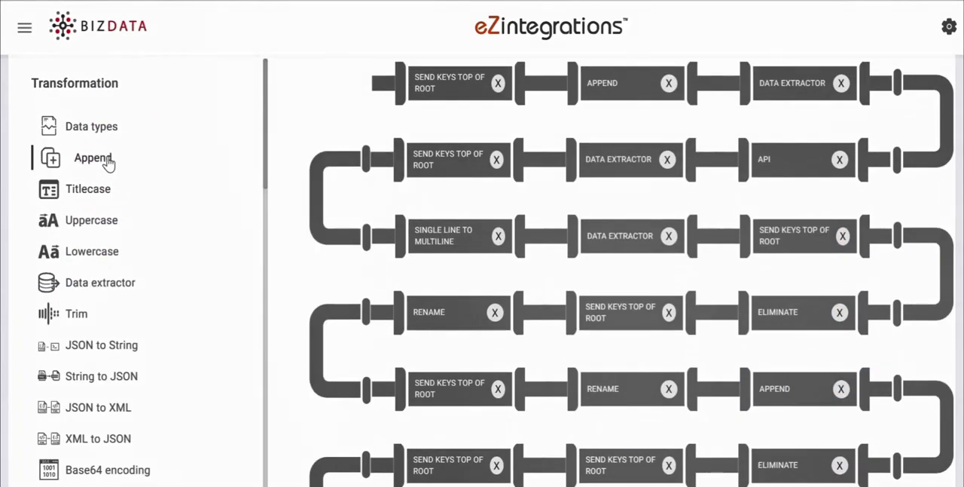
{"action": "left_click_drag", "start_coordinate": [108, 161], "coordinate": [803, 400]}
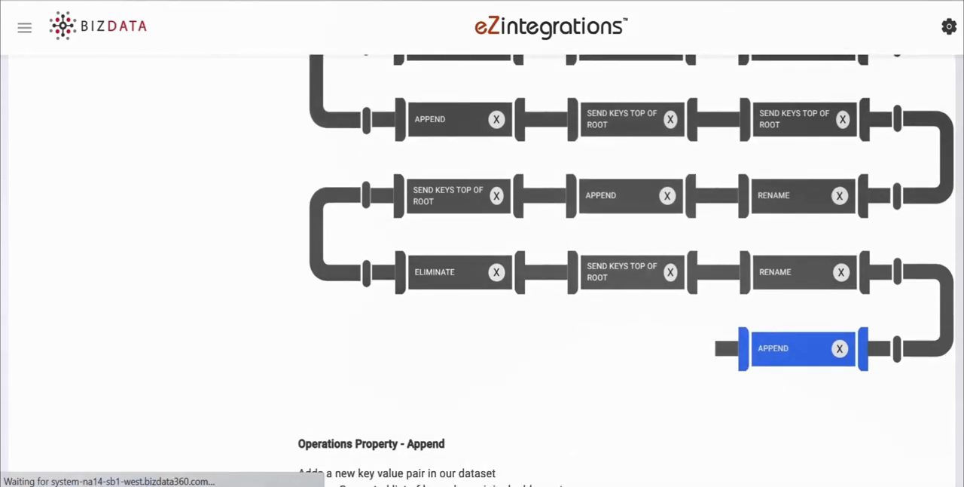
{"action": "scroll", "coordinate": [482, 271], "scroll_direction": "down", "scroll_amount": 5}
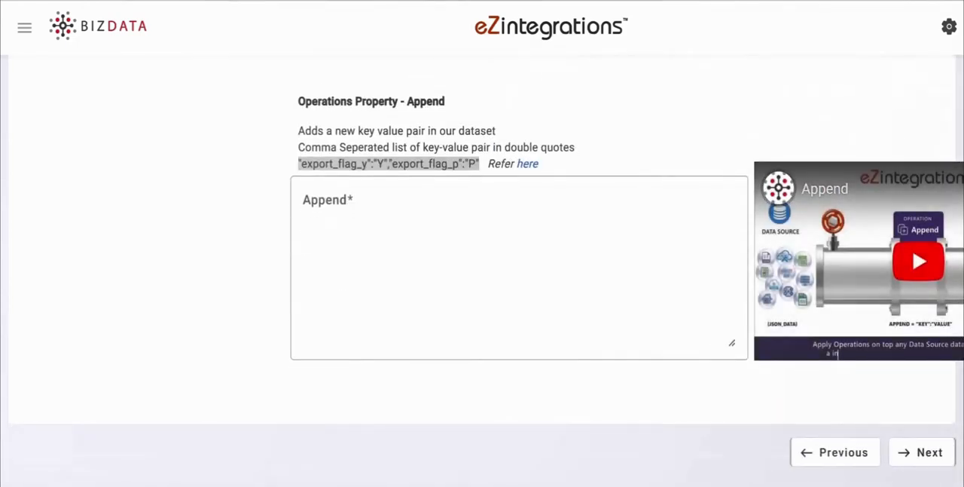
{"action": "left_click", "coordinate": [454, 259]}
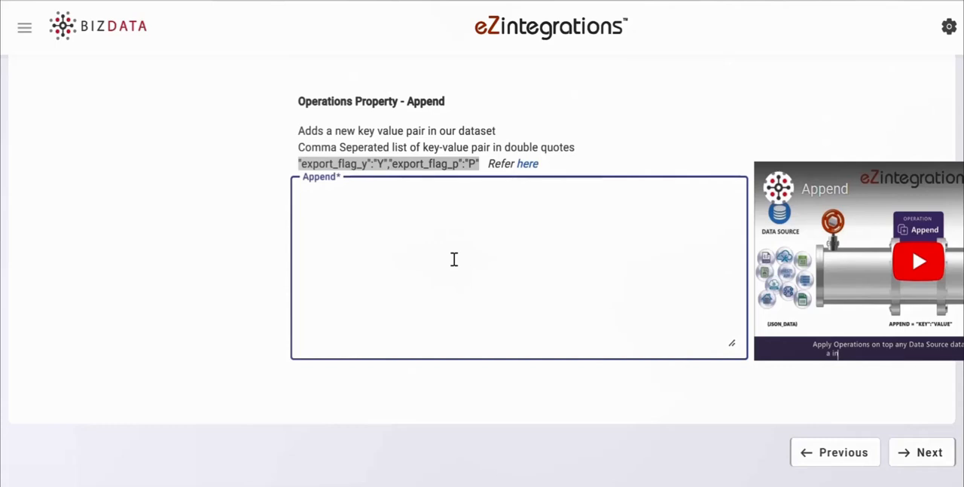
{"action": "type", "text": "\"new_key\":\"new_value\""}
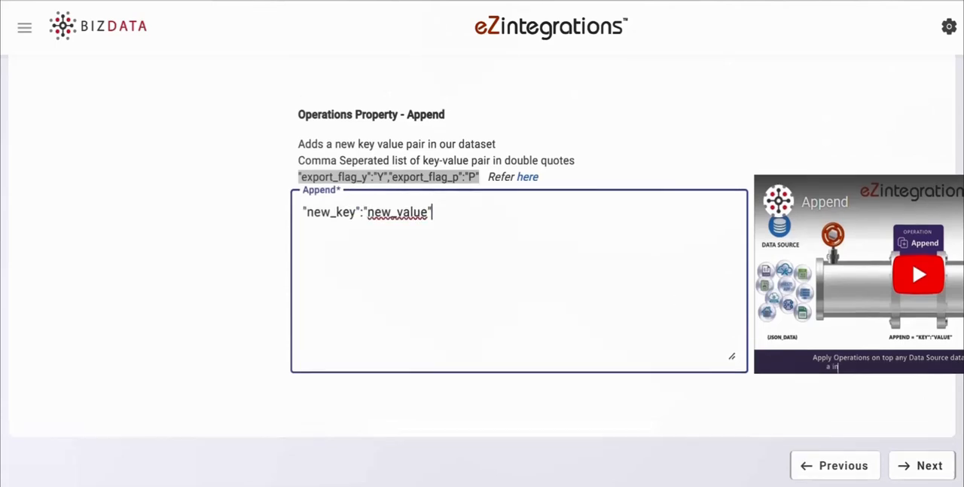
Step: Add a Data Aggregation operation after the last Append and set its Groupby Key to new_key
{"action": "scroll", "coordinate": [483, 271], "scroll_direction": "up", "scroll_amount": 5}
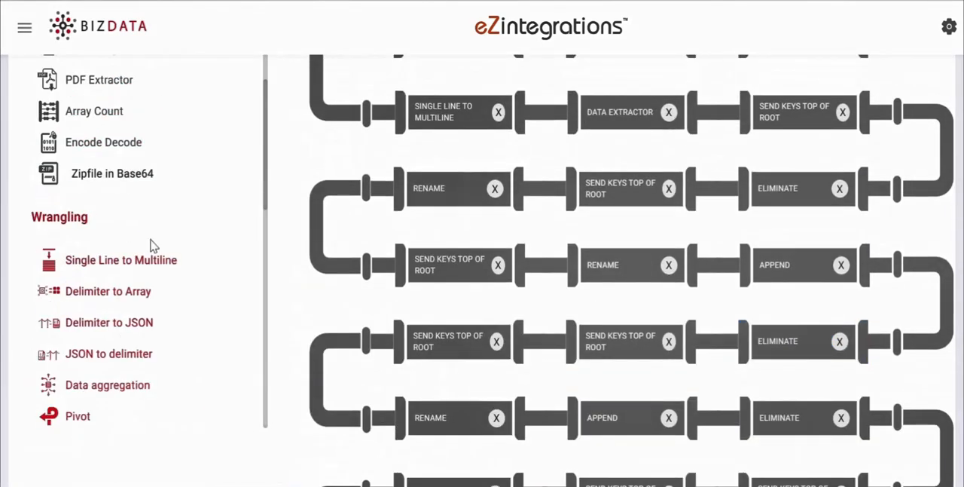
{"action": "left_click_drag", "start_coordinate": [113, 399], "coordinate": [678, 353]}
{"action": "scroll", "coordinate": [701, 416], "scroll_direction": "down", "scroll_amount": 4}
{"action": "scroll", "coordinate": [678, 352], "scroll_direction": "down", "scroll_amount": 3}
{"action": "scroll", "coordinate": [337, 283], "scroll_direction": "down", "scroll_amount": 3}
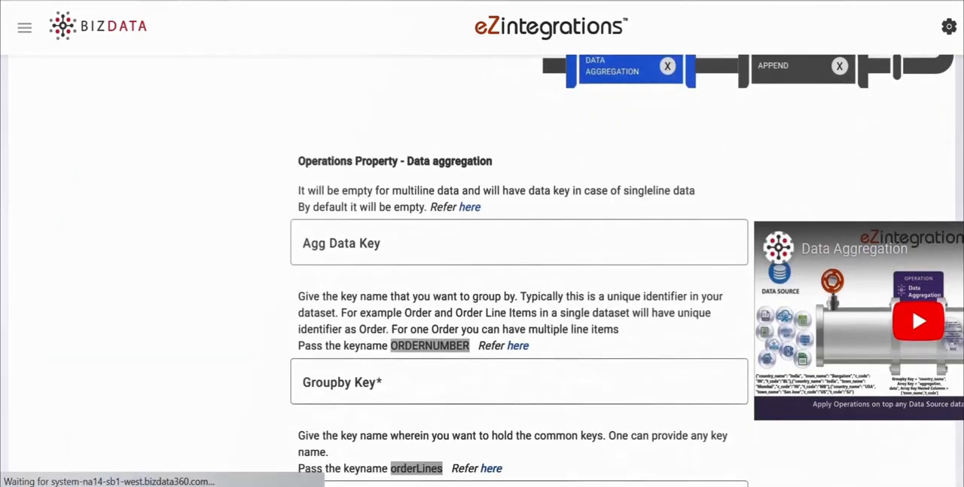
{"action": "left_click", "coordinate": [336, 283]}
{"action": "type", "text": "new_key"}
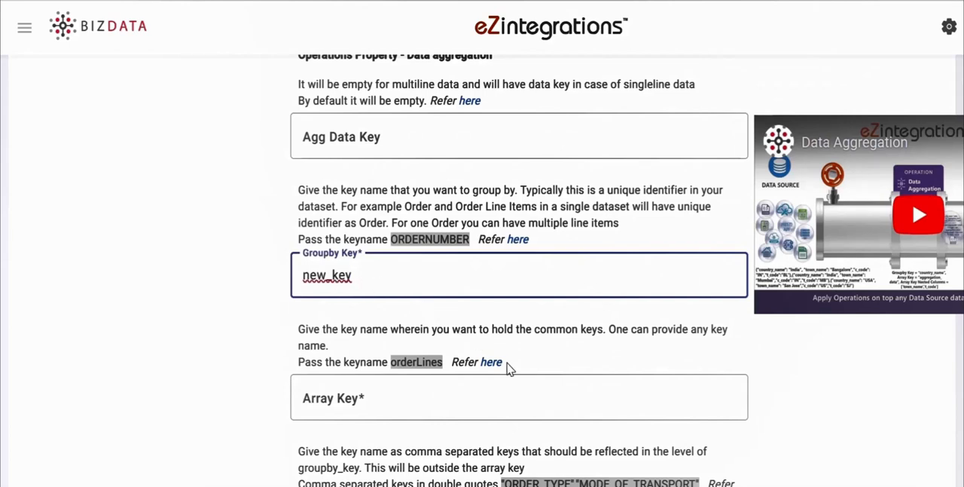
Step: Set the aggregation's Array Key to EncounterDetail and its nested columns to the encounter_id, location, organization, patient, practitioner and resourceType keys
{"action": "left_click", "coordinate": [348, 405]}
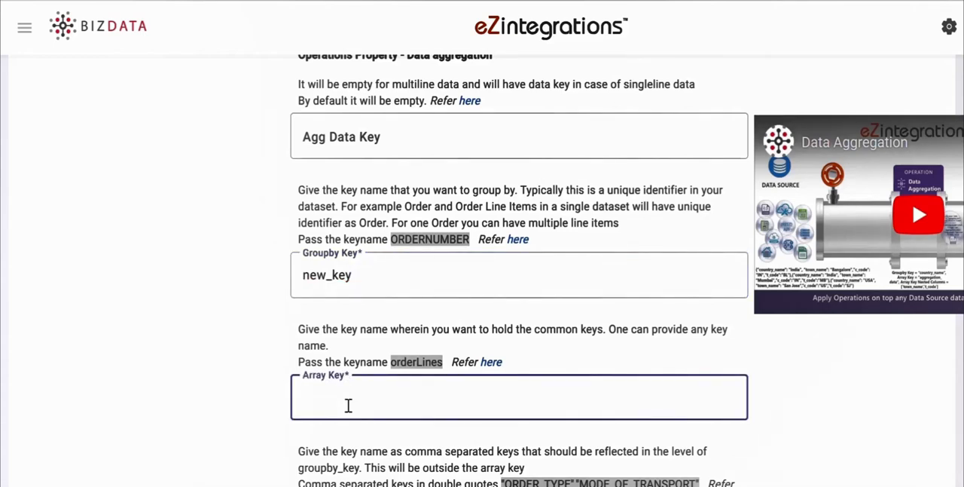
{"action": "type", "text": "EncounterDetail"}
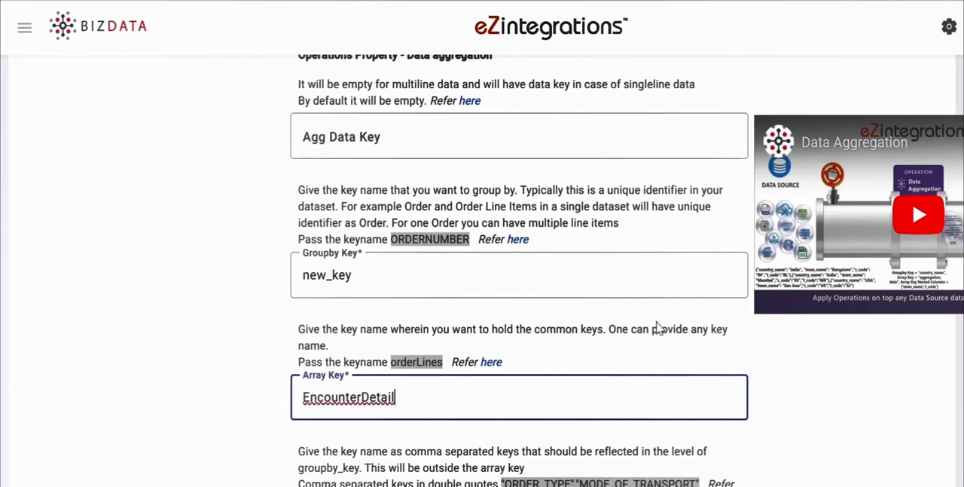
{"action": "scroll", "coordinate": [657, 328], "scroll_direction": "down", "scroll_amount": 3}
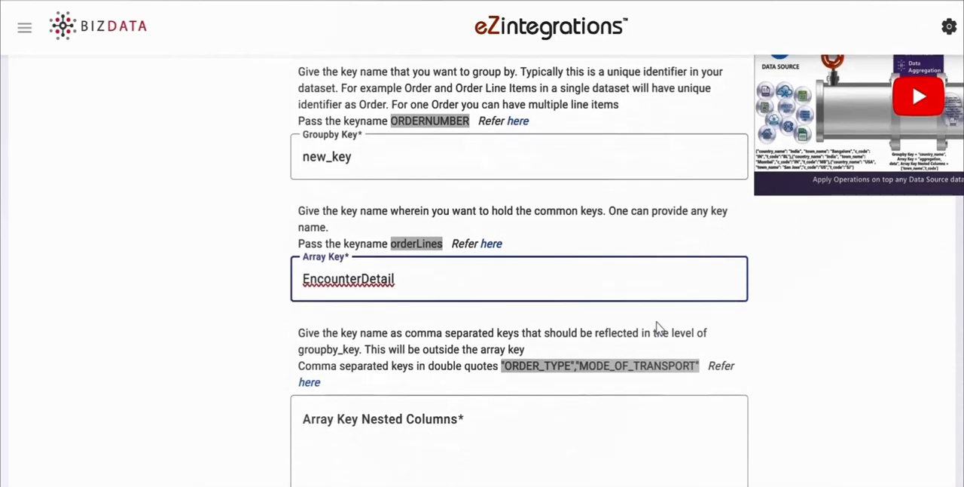
{"action": "scroll", "coordinate": [657, 327], "scroll_direction": "down", "scroll_amount": 3}
{"action": "left_click", "coordinate": [331, 260]}
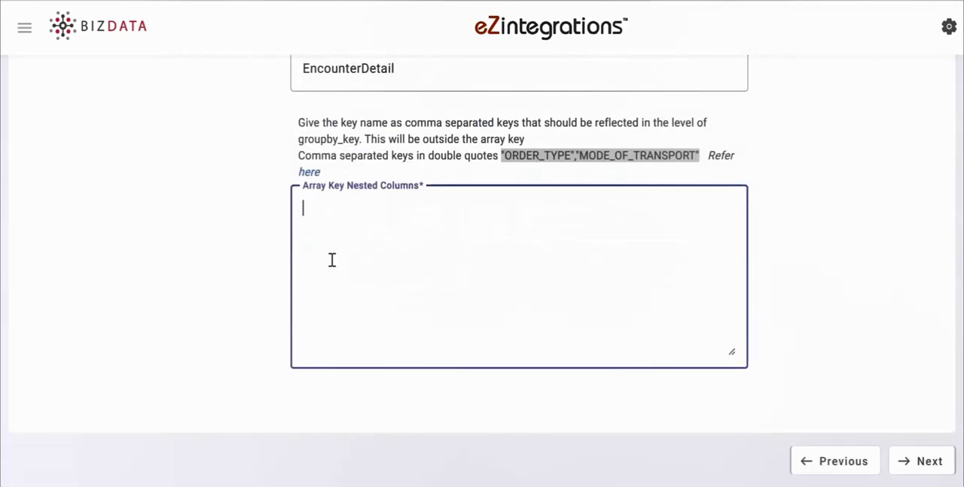
{"action": "type", "text": "\"encounter_id\",\"location_name\",\"location_reference\",\"organization_name\",\"organization_reference\",\"patient_name\",\"patient_reference\",\"practitioner_name\",\"practitioner_name1\",\"practitioner_name2\",\"practitioner_reference\",\"practitioner_reference1\",\"practitioner_reference2\",\"resourceType\""}
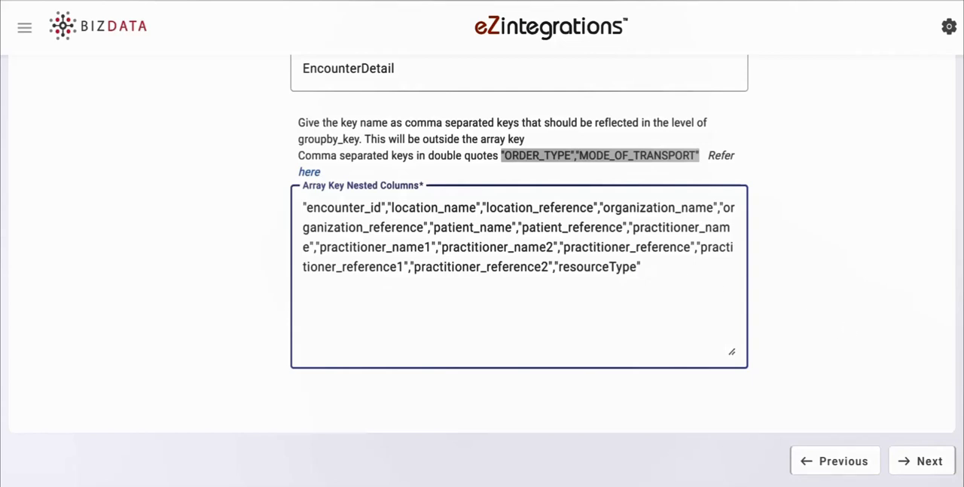
Step: Add a Single Line to Tuple operation after Data Aggregation, with Singleline Key ['EncounterDetail']
{"action": "scroll", "coordinate": [482, 241], "scroll_direction": "up", "scroll_amount": 3}
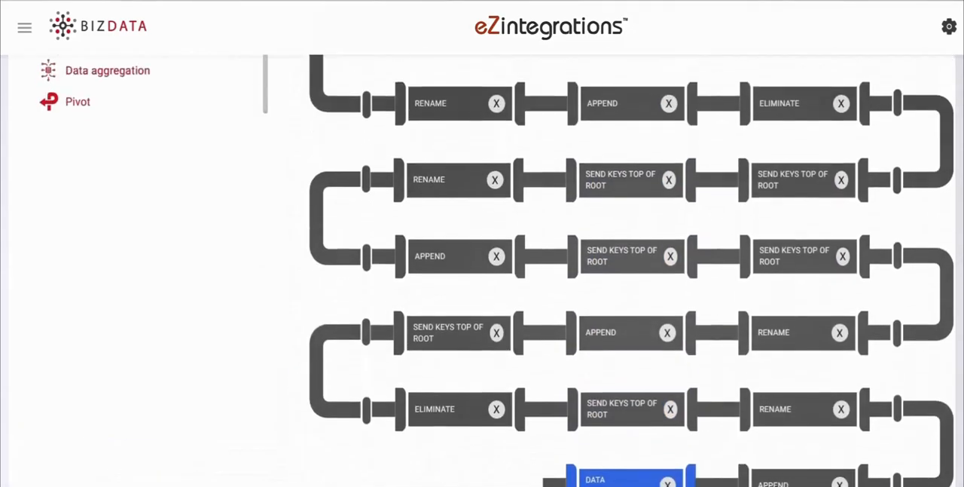
{"action": "scroll", "coordinate": [218, 138], "scroll_direction": "up", "scroll_amount": 1}
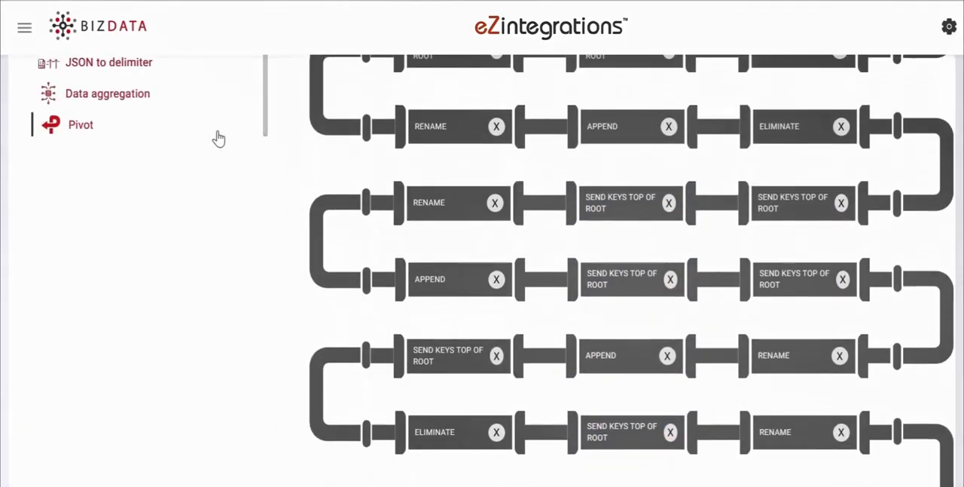
{"action": "scroll", "coordinate": [631, 271], "scroll_direction": "up", "scroll_amount": 4}
{"action": "scroll", "coordinate": [147, 290], "scroll_direction": "down", "scroll_amount": 2}
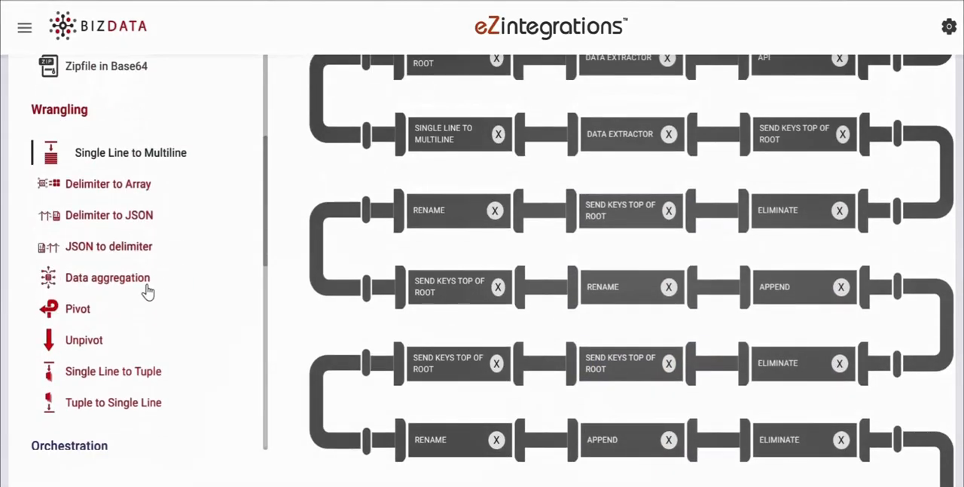
{"action": "scroll", "coordinate": [148, 291], "scroll_direction": "down", "scroll_amount": 2}
{"action": "left_click_drag", "start_coordinate": [139, 262], "coordinate": [514, 384]}
{"action": "scroll", "coordinate": [517, 388], "scroll_direction": "down", "scroll_amount": 6}
{"action": "scroll", "coordinate": [520, 384], "scroll_direction": "down", "scroll_amount": 5}
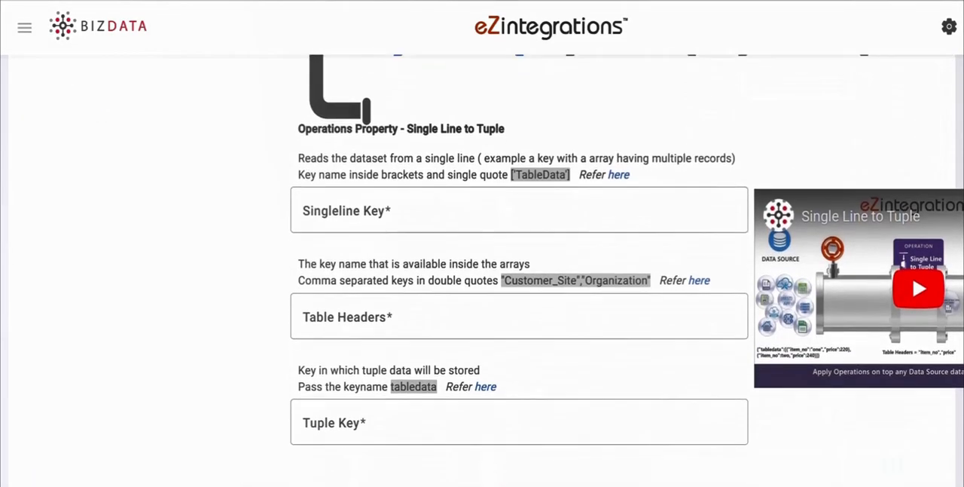
{"action": "left_click", "coordinate": [348, 176]}
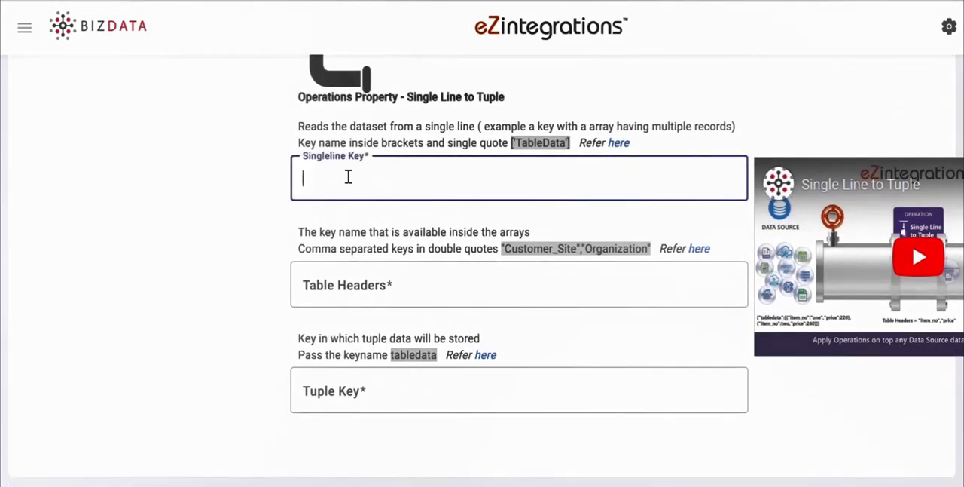
{"action": "type", "text": "['EncounterDetail']"}
Step: Set the tuple operation's Table Headers to the list from "encounter_id" through "resourceType" and its Tuple Key to tabledata
{"action": "left_click", "coordinate": [400, 279]}
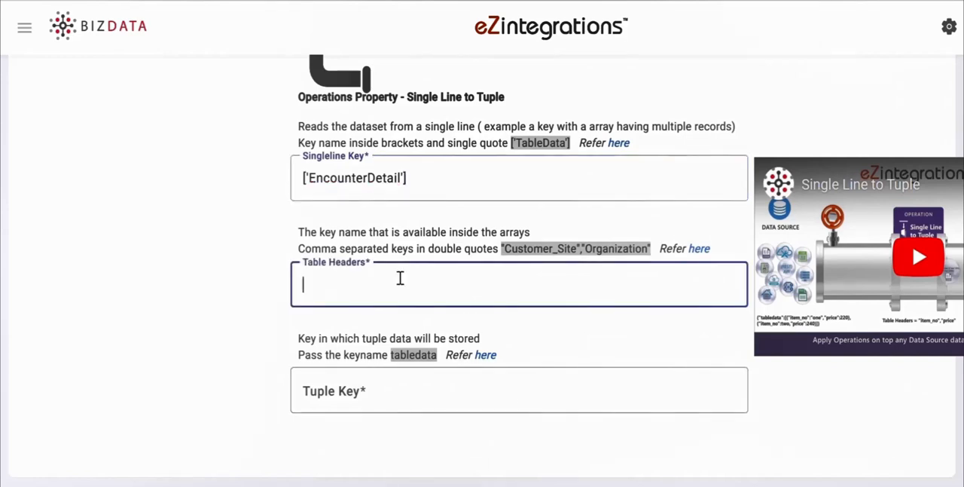
{"action": "key", "text": "ctrl+v"}
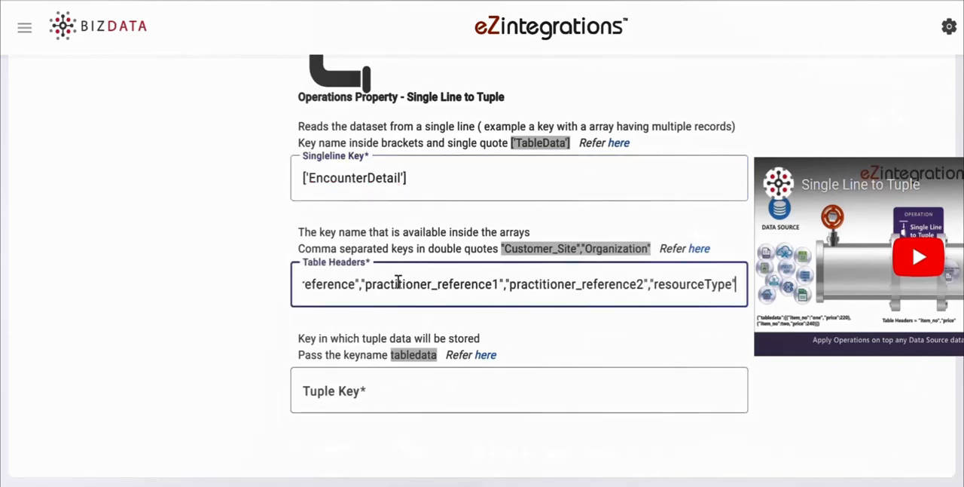
{"action": "left_click", "coordinate": [380, 392]}
{"action": "type", "text": "tabledata"}
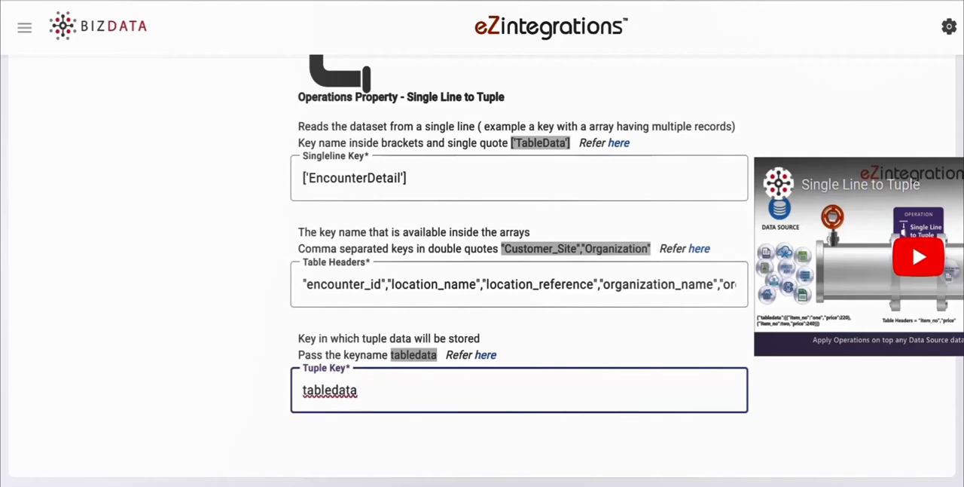
Step: Proceed to the Data Target stage and set the target type to Database
{"action": "scroll", "coordinate": [520, 301], "scroll_direction": "up", "scroll_amount": 2}
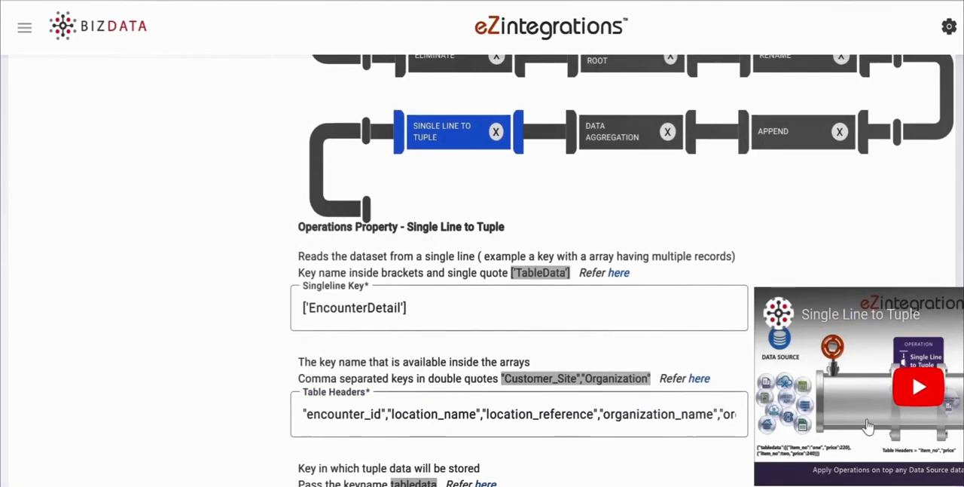
{"action": "scroll", "coordinate": [520, 301], "scroll_direction": "down", "scroll_amount": 3}
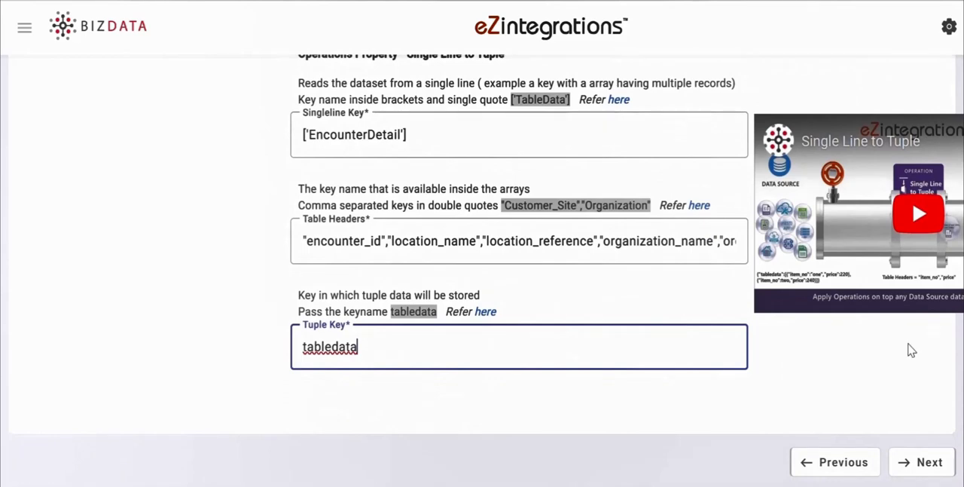
{"action": "left_click", "coordinate": [929, 467]}
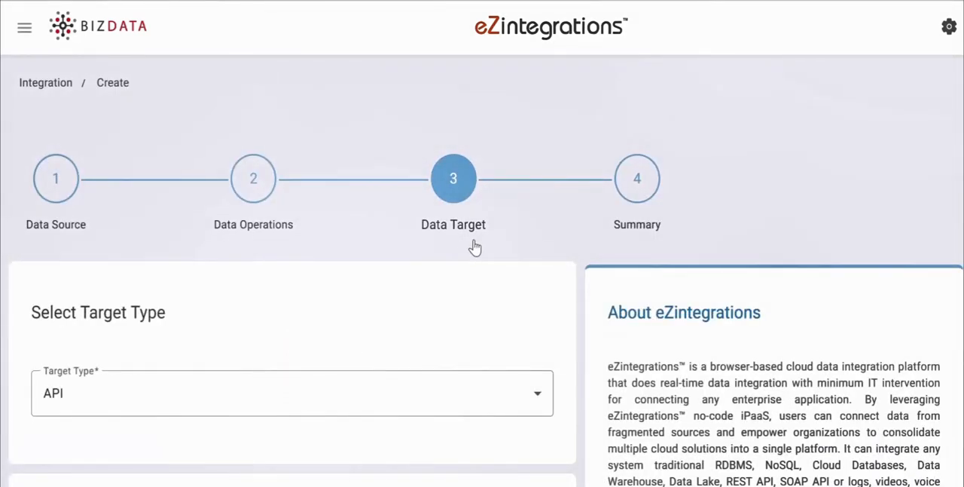
{"action": "scroll", "coordinate": [482, 301], "scroll_direction": "down", "scroll_amount": 3}
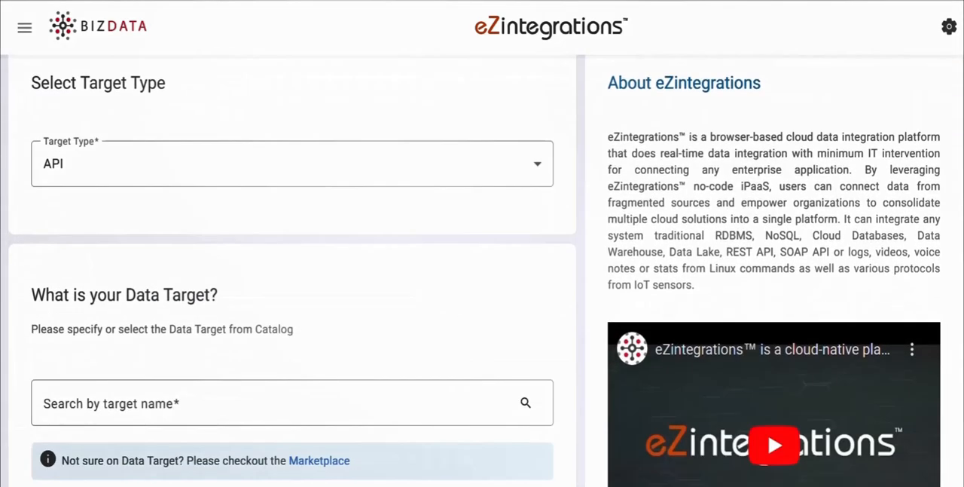
{"action": "left_click", "coordinate": [99, 174]}
{"action": "left_click", "coordinate": [103, 254]}
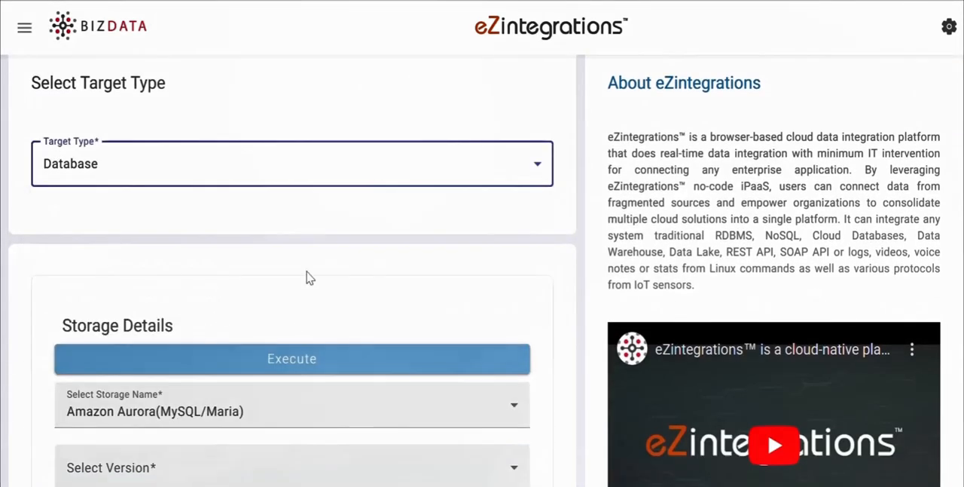
Step: Set the target storage to Oracle Database with version Latest
{"action": "scroll", "coordinate": [308, 275], "scroll_direction": "down", "scroll_amount": 1}
{"action": "scroll", "coordinate": [293, 301], "scroll_direction": "down", "scroll_amount": 2}
{"action": "left_click", "coordinate": [429, 155]}
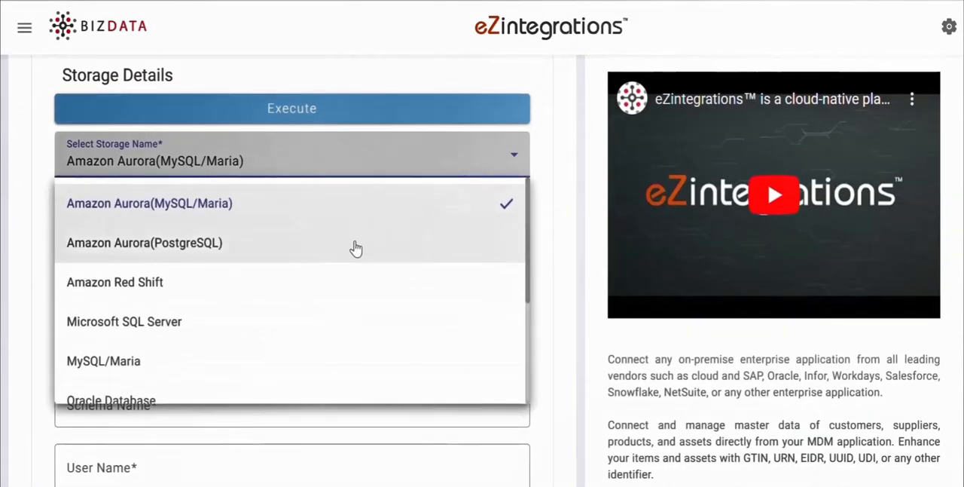
{"action": "scroll", "coordinate": [198, 241], "scroll_direction": "down", "scroll_amount": 2}
{"action": "left_click", "coordinate": [198, 241]}
{"action": "left_click", "coordinate": [201, 230]}
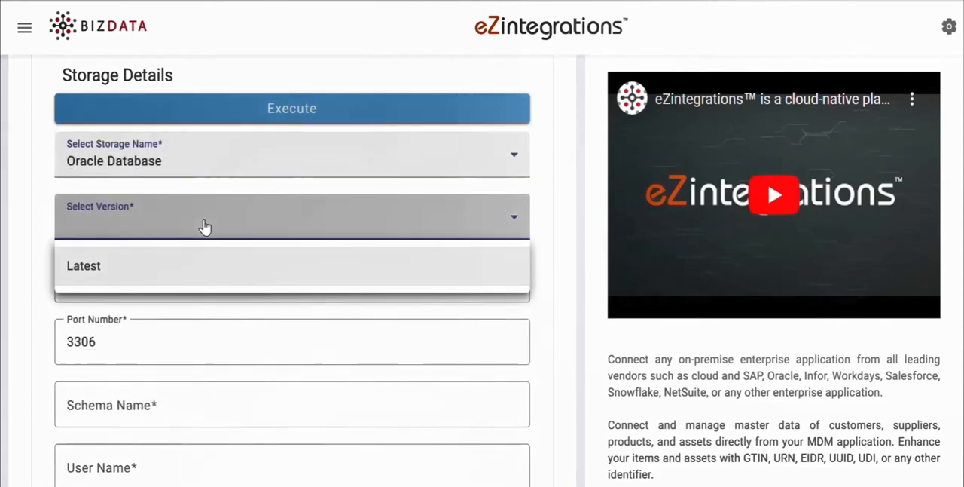
{"action": "left_click", "coordinate": [195, 269]}
Step: Enter the Oracle connection's host IP, port number 1521 and schema name ebs_ebsdb
{"action": "scroll", "coordinate": [193, 273], "scroll_direction": "down", "scroll_amount": 3}
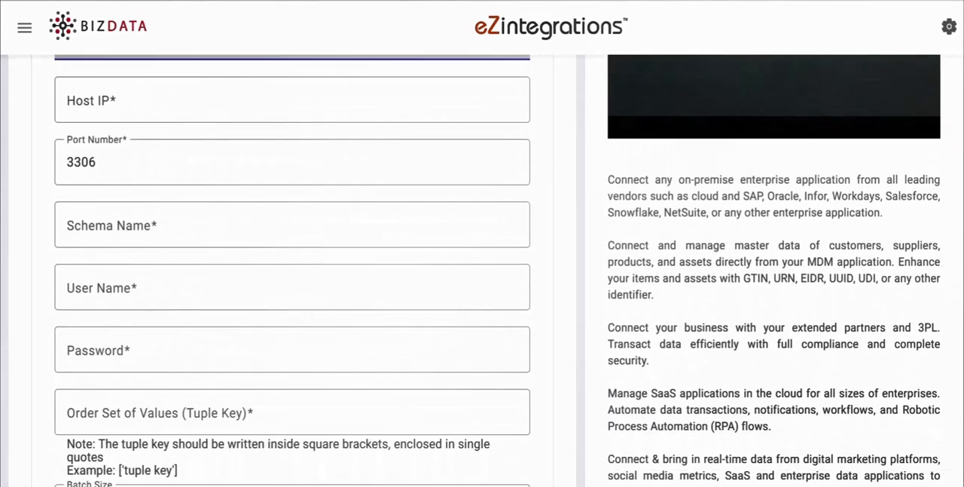
{"action": "scroll", "coordinate": [193, 273], "scroll_direction": "up", "scroll_amount": 1}
{"action": "left_click", "coordinate": [193, 97]}
{"action": "type", "text": "129.213.91.111"}
{"action": "double_click", "coordinate": [81, 159]}
{"action": "type", "text": "1521"}
{"action": "left_click", "coordinate": [112, 221]}
{"action": "type", "text": "ebs_ebsdb"}
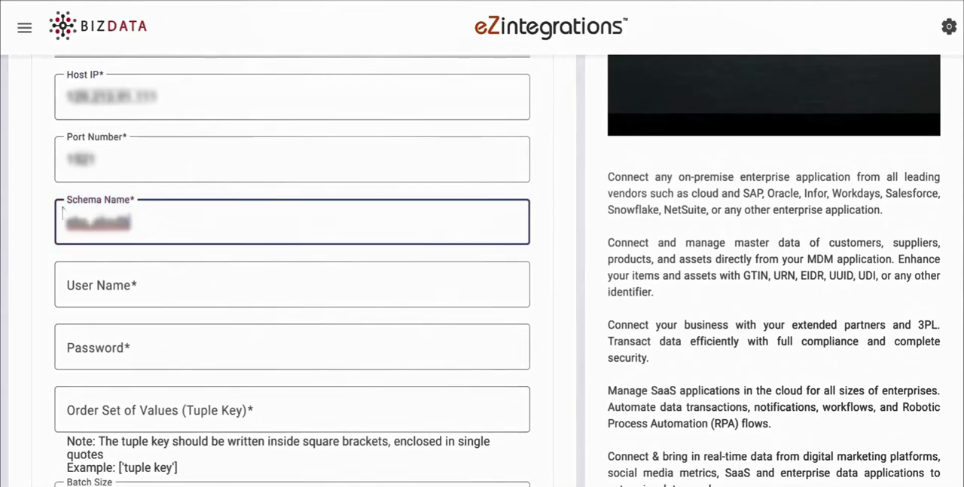
Step: Enter the database account's user name and password
{"action": "left_click", "coordinate": [88, 285]}
{"action": "type", "text": "bizdev"}
{"action": "left_click", "coordinate": [83, 342]}
{"action": "type", "text": "•••"}
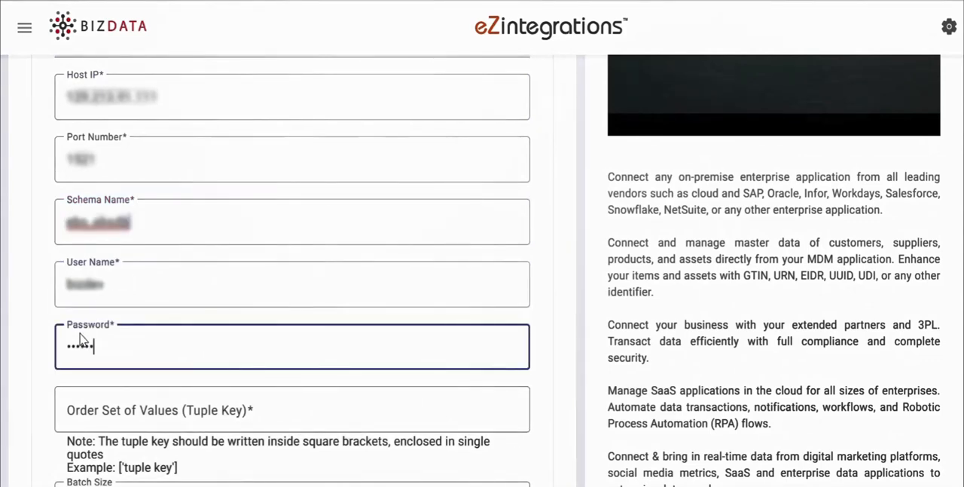
Step: Set the Tuple Key to ['tabledata'] and the SQL statement to an insert into ENCOUNTER mapping ENCOUNTER_ID through RESOURCETYPE to "encounter_id" through "resourceType"
{"action": "left_click", "coordinate": [314, 409]}
{"action": "key", "text": "ctrl+v"}
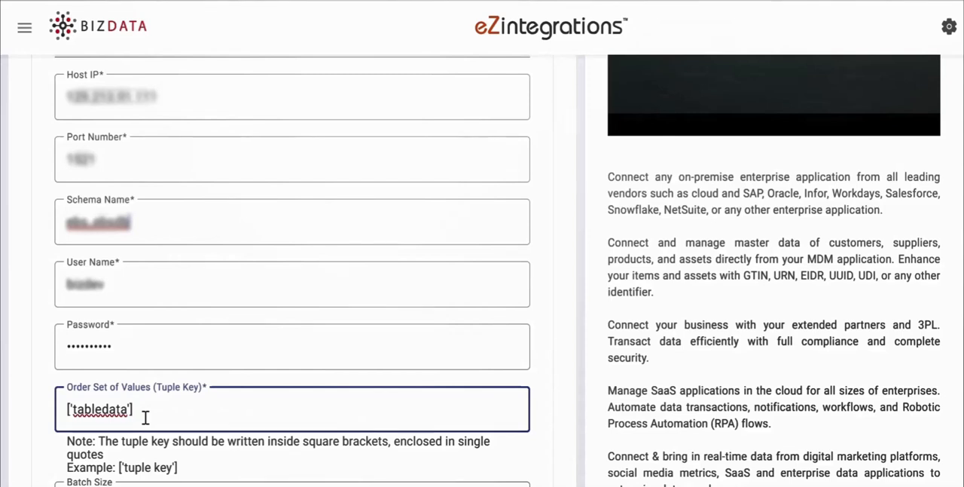
{"action": "scroll", "coordinate": [146, 416], "scroll_direction": "down", "scroll_amount": 5}
{"action": "left_click", "coordinate": [144, 416]}
{"action": "type", "text": "\"\"\"Insert into ENCOUNTER(ENCOUNTER_ID,LOCATION_NAME,LOCATION_REFERENCE,ORGANIZATION_NAME,ORGANIZATION_REFERENCE,PATIENT_NAME,PATIENT_REFERENCE,PRACTITIONER_NAME,PRACTITIONER_NAME1,PRACTITIONER_NAME2,PRACTITIONER_REFERENCE,PRACTITIONER_REFERENCE1,PRACTITIONER_REFERENCE2,RESOURCETYPE) values (?,?,?,?,?,?,?,?,?,?,?,?,?,?)\"\"\",\"encounter_id\",\"location_name\",\"location_reference\",\"organization_name\",\"organization_reference\",\"patient_name\",\"patient_reference\",\"practitioner_name\",\"practitioner_name1\",\"practitioner_name2\",\"practitioner_reference\",\"practitioner_reference1\",\"practitioner_reference2\",\"resourceType\""}
{"action": "scroll", "coordinate": [158, 104], "scroll_direction": "down", "scroll_amount": 2}
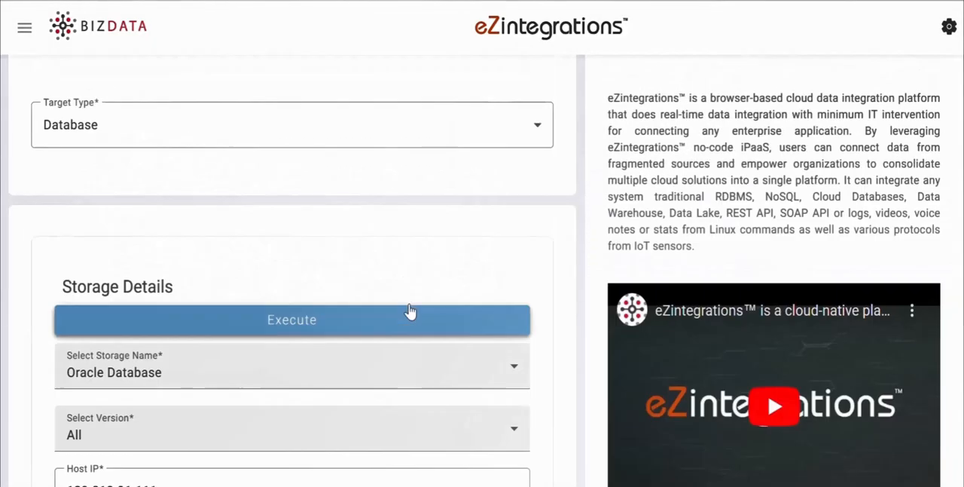
Step: Execute the Oracle target's insert, check its response and proceed to the Summary stage
{"action": "left_click", "coordinate": [409, 319]}
{"action": "scroll", "coordinate": [407, 317], "scroll_direction": "down", "scroll_amount": 10}
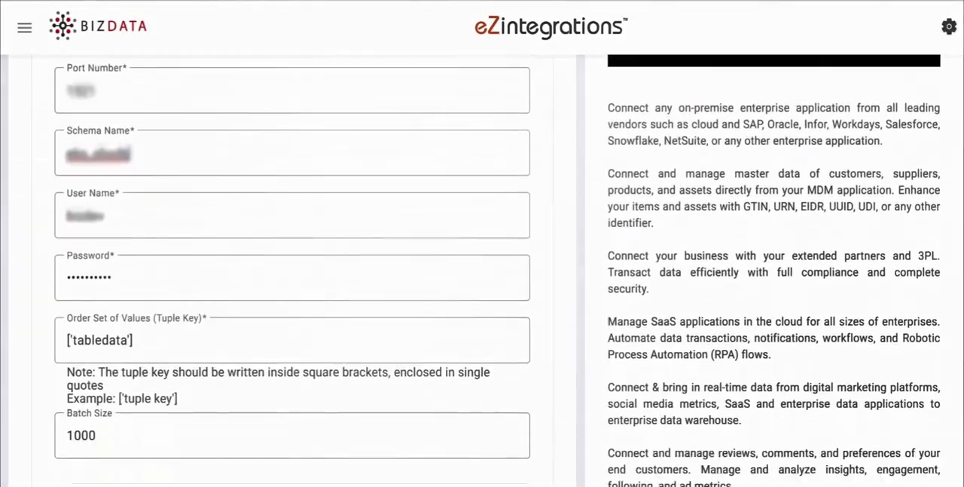
{"action": "scroll", "coordinate": [407, 316], "scroll_direction": "down", "scroll_amount": 2}
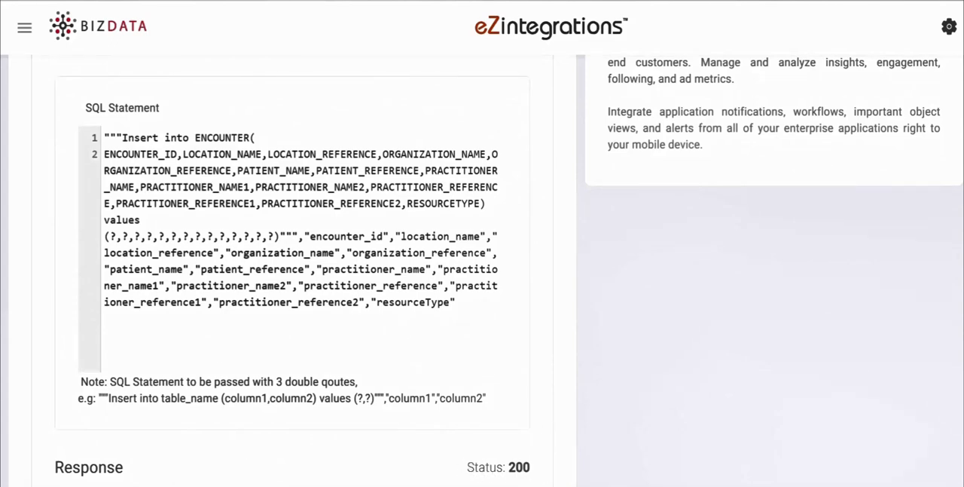
{"action": "scroll", "coordinate": [301, 301], "scroll_direction": "down", "scroll_amount": 5}
{"action": "left_click", "coordinate": [551, 359]}
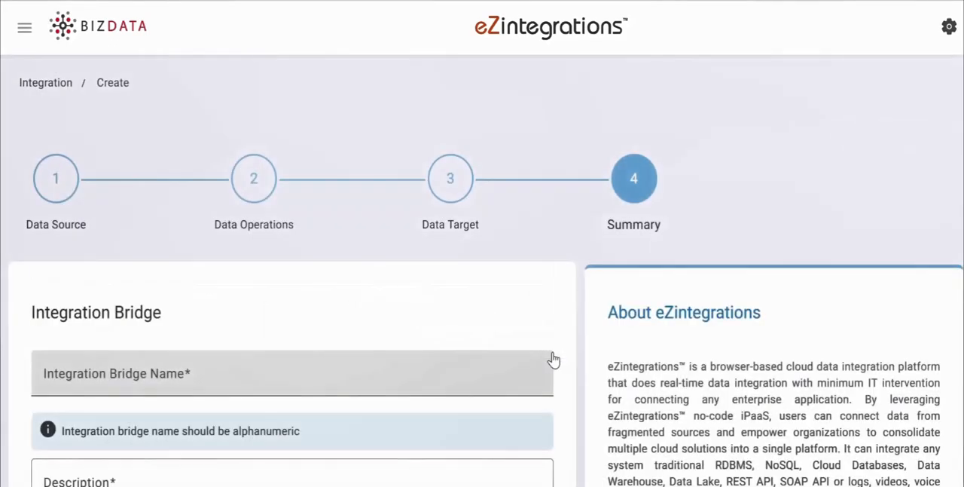
Step: Name the bridge "Encounter to Oracle DB" and describe it as "EHR FHIR Integration for Encounter, to send data to Oracle Database."
{"action": "left_click", "coordinate": [125, 149]}
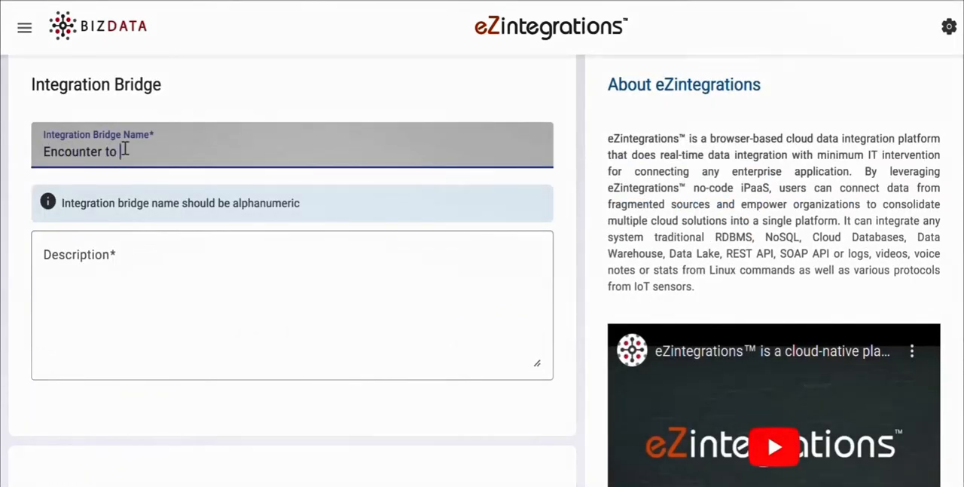
{"action": "type", "text": "Encounter to Oracle DB"}
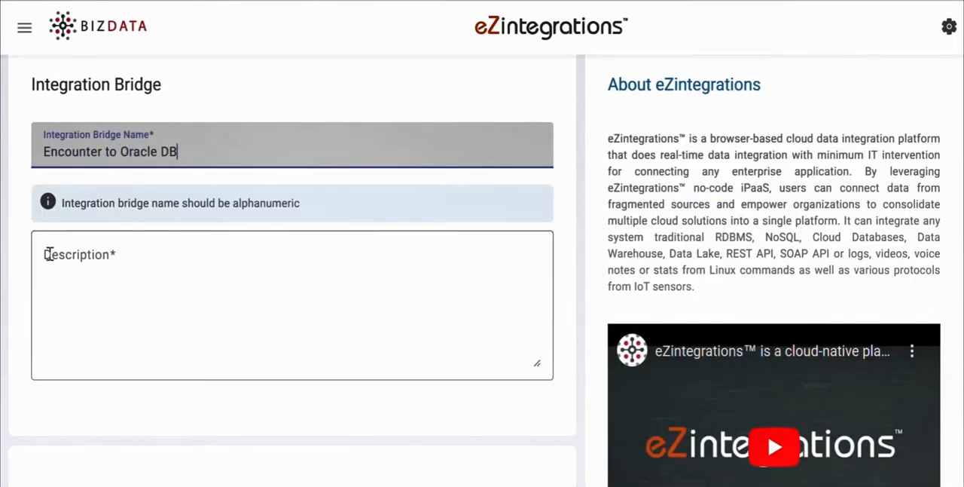
{"action": "left_click", "coordinate": [146, 288]}
{"action": "type", "text": "EHR FHIR Integration for Encounter, to send data to Oracle Database."}
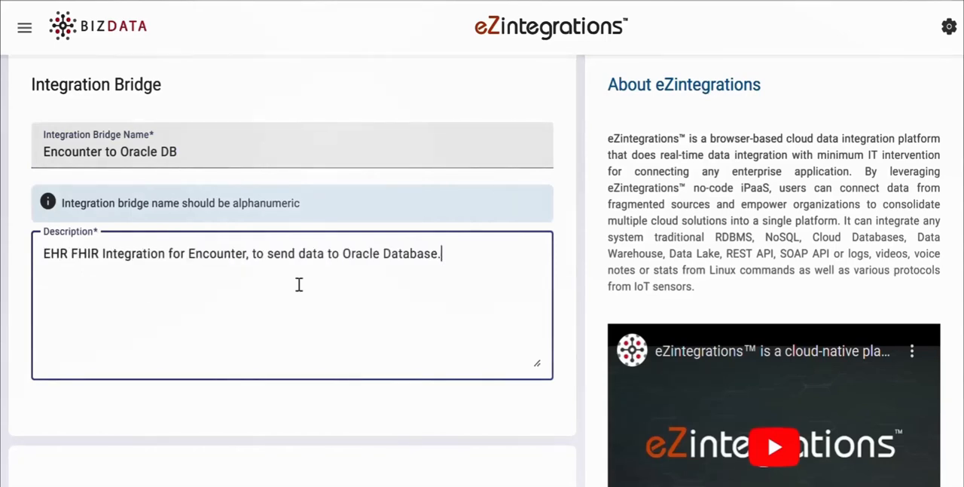
Step: Switch the bridge's timer type to Schedule and accept the Minute preset
{"action": "scroll", "coordinate": [48, 226], "scroll_direction": "down", "scroll_amount": 10}
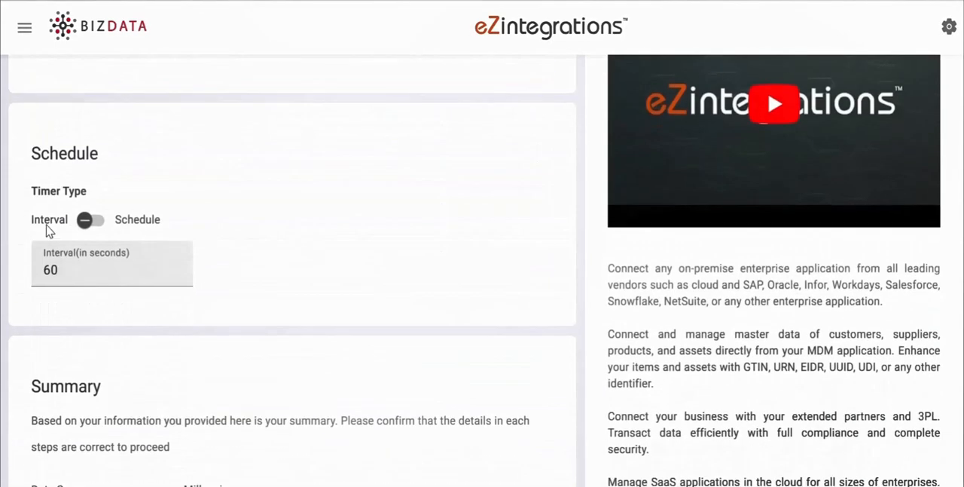
{"action": "left_click", "coordinate": [93, 221]}
{"action": "left_click", "coordinate": [68, 269]}
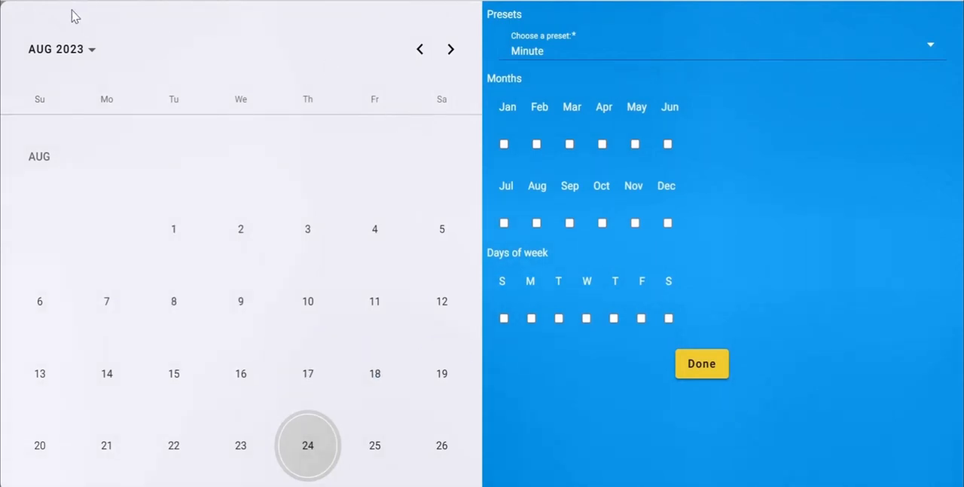
{"action": "left_click", "coordinate": [716, 370]}
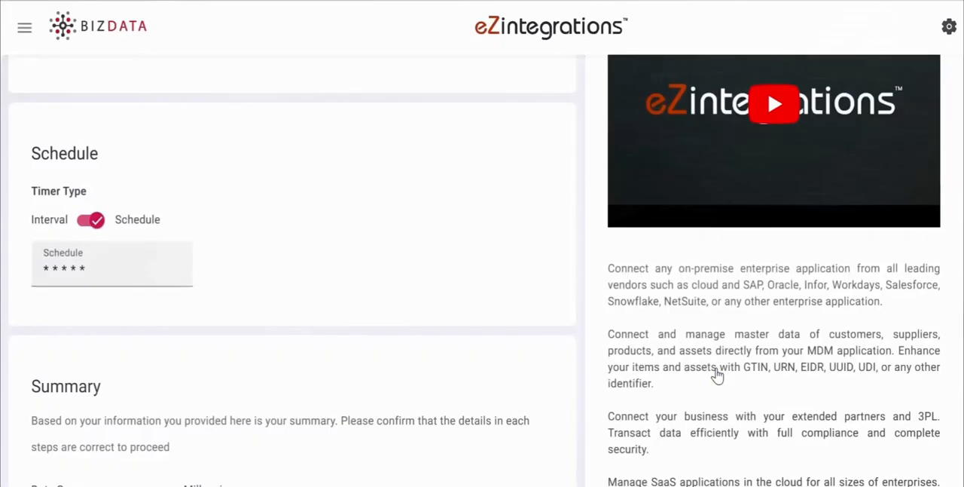
Step: Set the timer type to Interval with 6000 seconds and submit the integration bridge
{"action": "left_click", "coordinate": [83, 222]}
{"action": "left_click", "coordinate": [69, 271]}
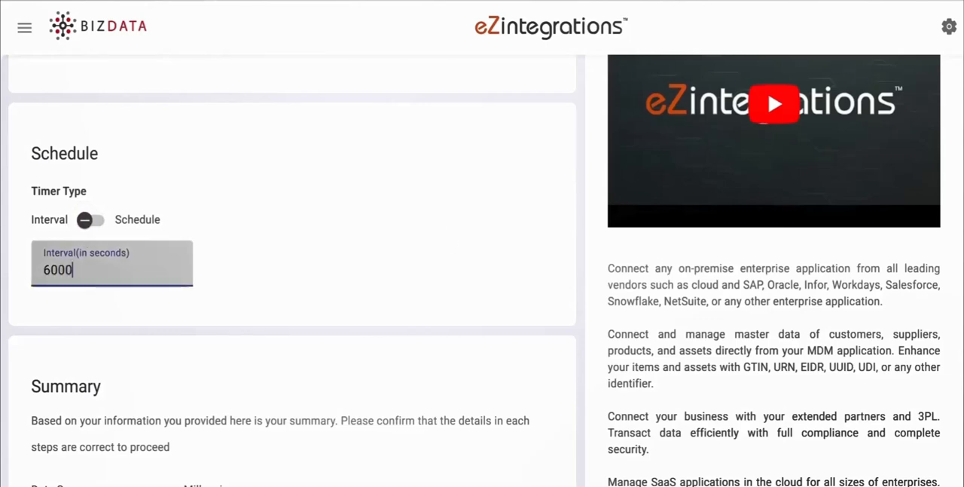
{"action": "scroll", "coordinate": [483, 275], "scroll_direction": "down", "scroll_amount": 5}
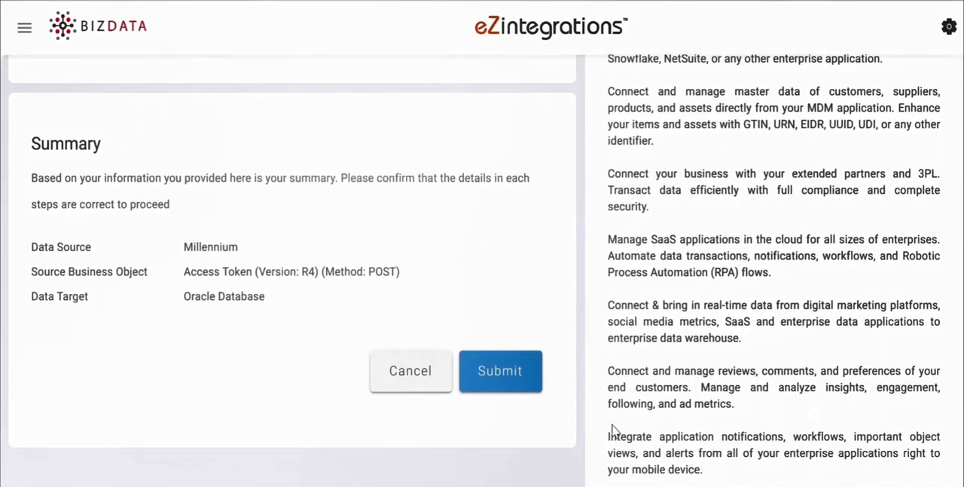
{"action": "left_click", "coordinate": [505, 381]}
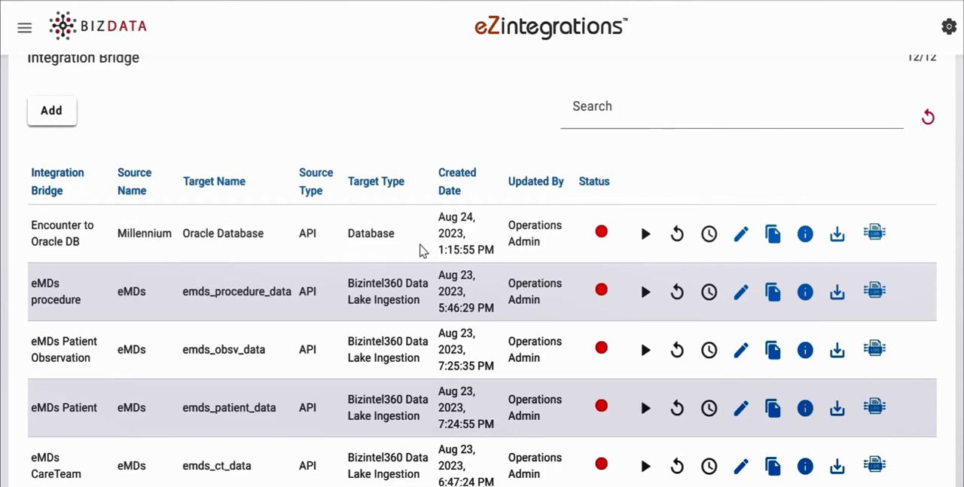
Step: Start the Encounter to Oracle DB bridge and open its log
{"action": "left_click", "coordinate": [644, 238]}
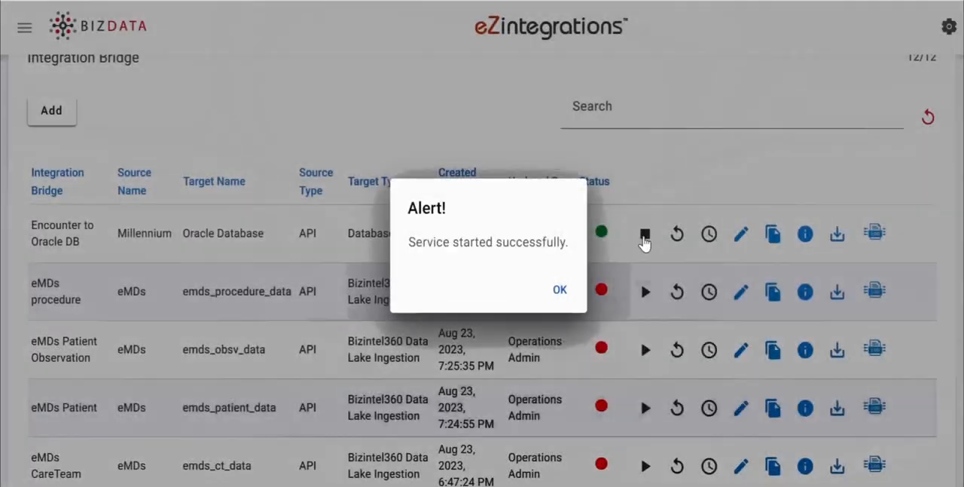
{"action": "left_click", "coordinate": [560, 291]}
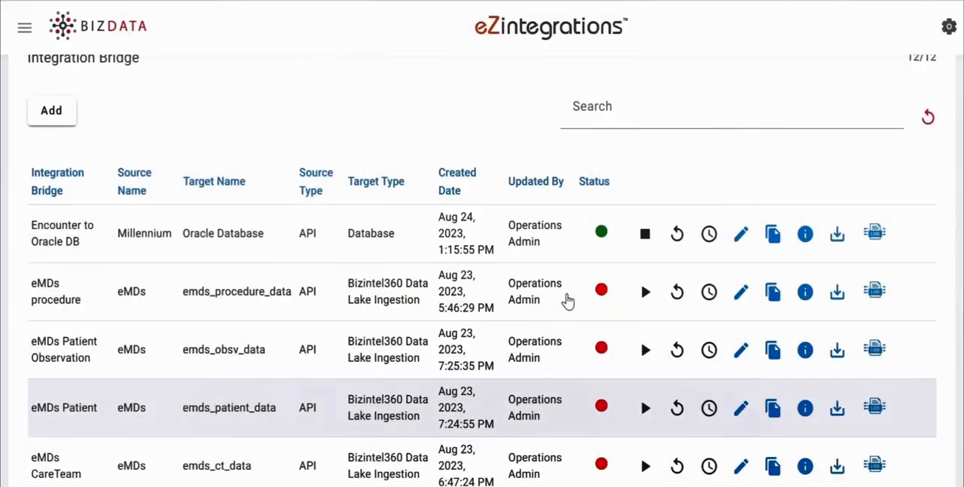
{"action": "left_click", "coordinate": [872, 235]}
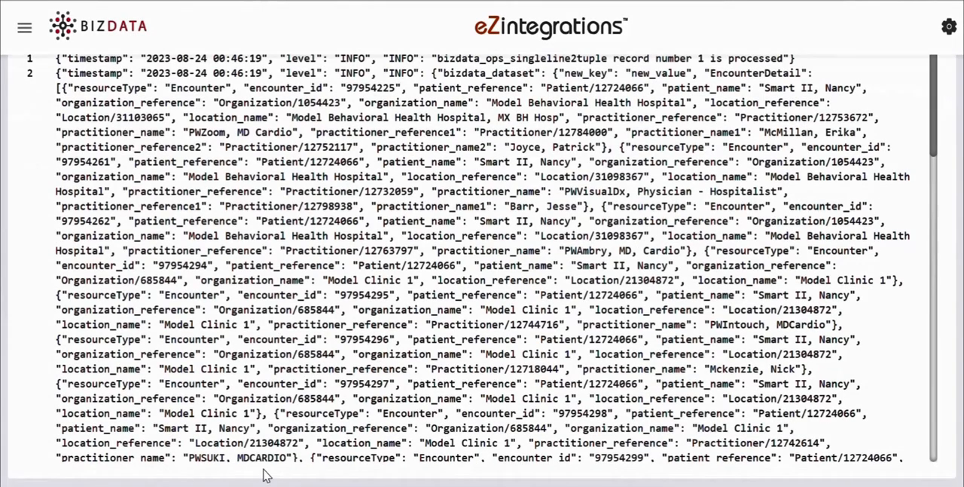